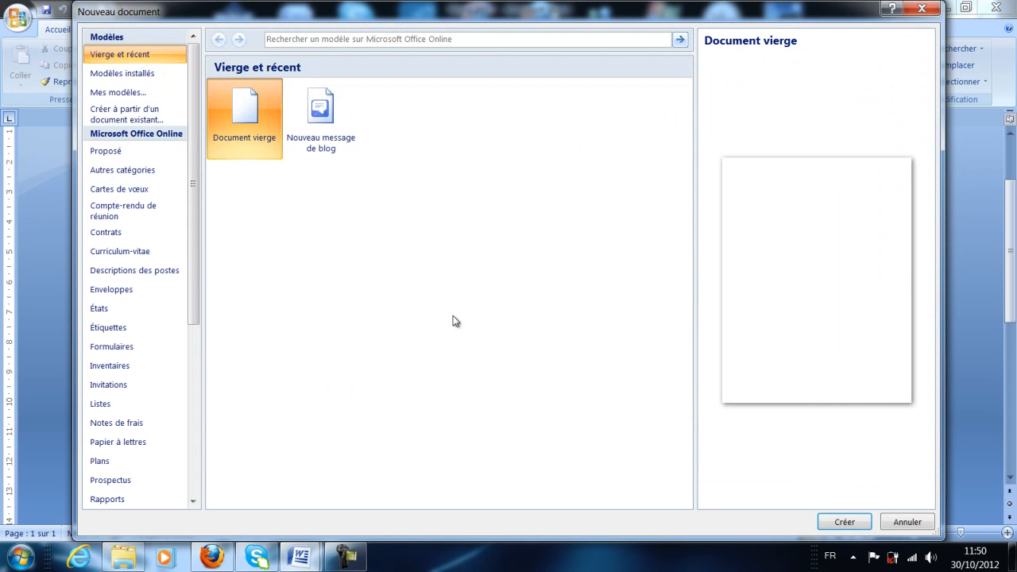
Create a blank document and draw a freehand table frame about 17 cm wide at the start of the page
{"action": "left_click", "coordinate": [844, 523]}
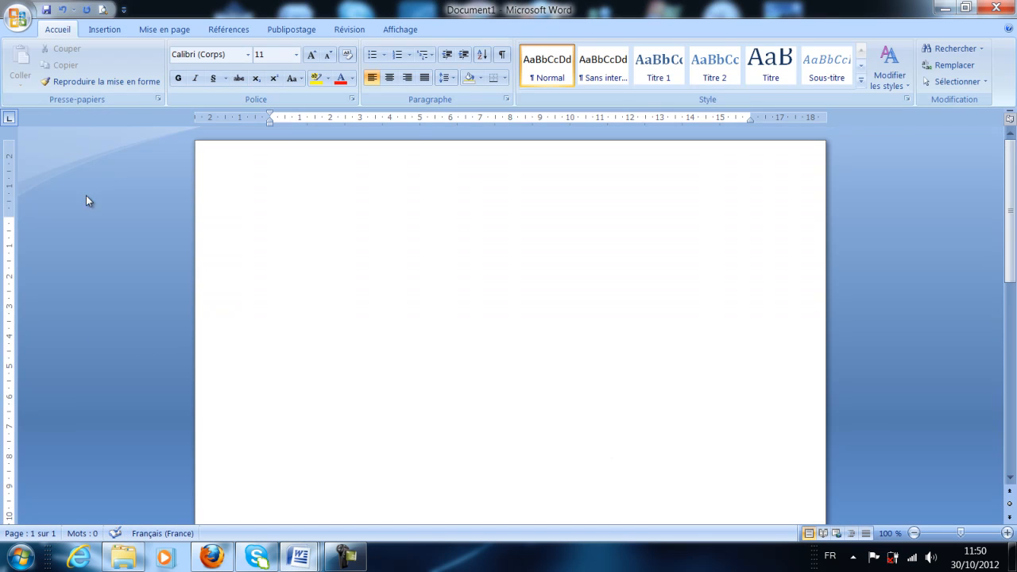
{"action": "left_click", "coordinate": [105, 30]}
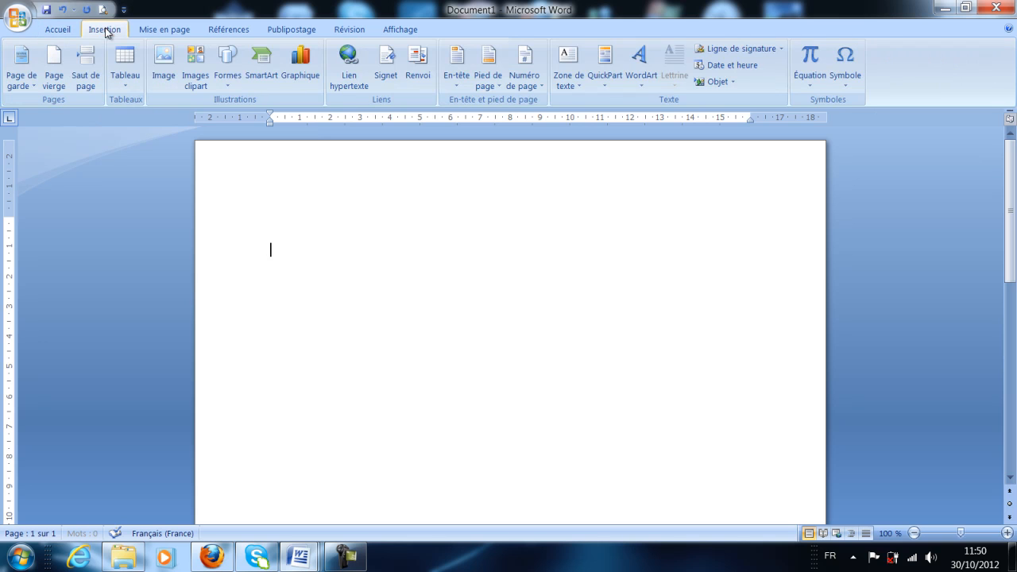
{"action": "left_click", "coordinate": [126, 79]}
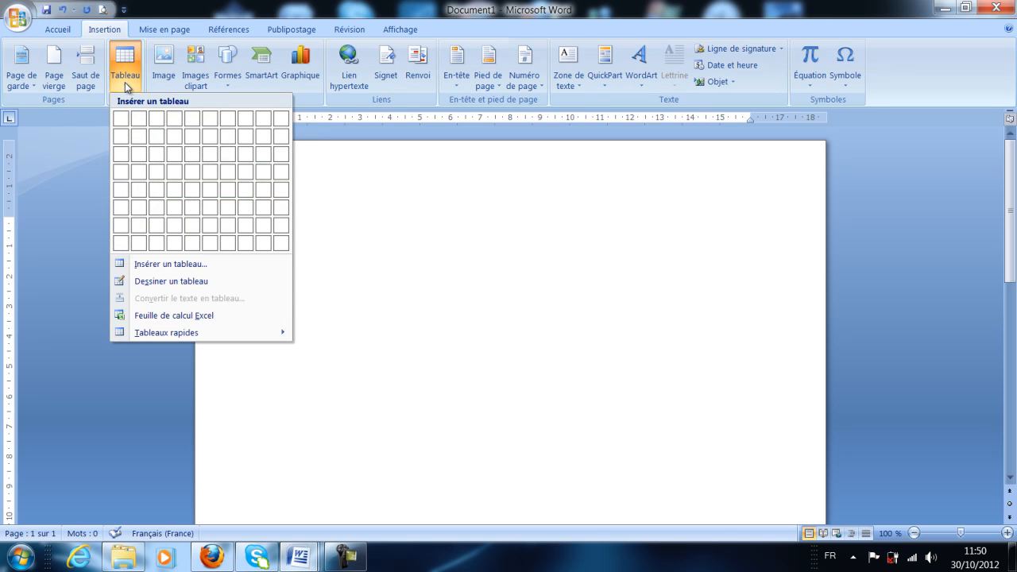
{"action": "left_click", "coordinate": [163, 281]}
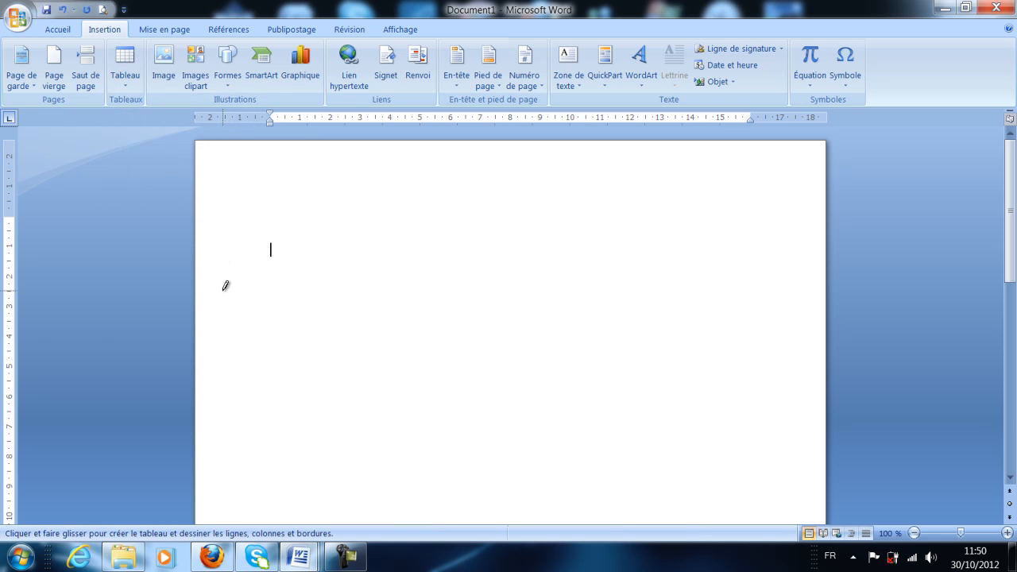
{"action": "mouse_move", "coordinate": [266, 225]}
{"action": "left_mouse_down"}
{"action": "mouse_move", "coordinate": [747, 238]}
{"action": "mouse_move", "coordinate": [787, 495]}
{"action": "mouse_move", "coordinate": [788, 485]}
{"action": "left_mouse_up"}
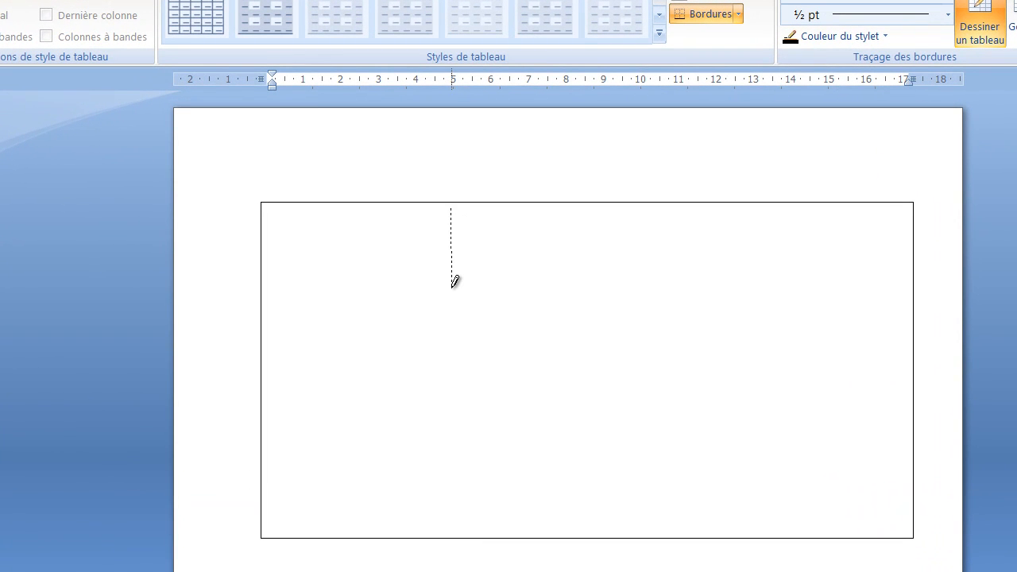
Draw a left column about 5 cm wide in the table, divided into three rows with the top row split into two cells
{"action": "mouse_move", "coordinate": [446, 202]}
{"action": "left_mouse_down"}
{"action": "mouse_move", "coordinate": [461, 448]}
{"action": "mouse_move", "coordinate": [462, 435]}
{"action": "left_mouse_up"}
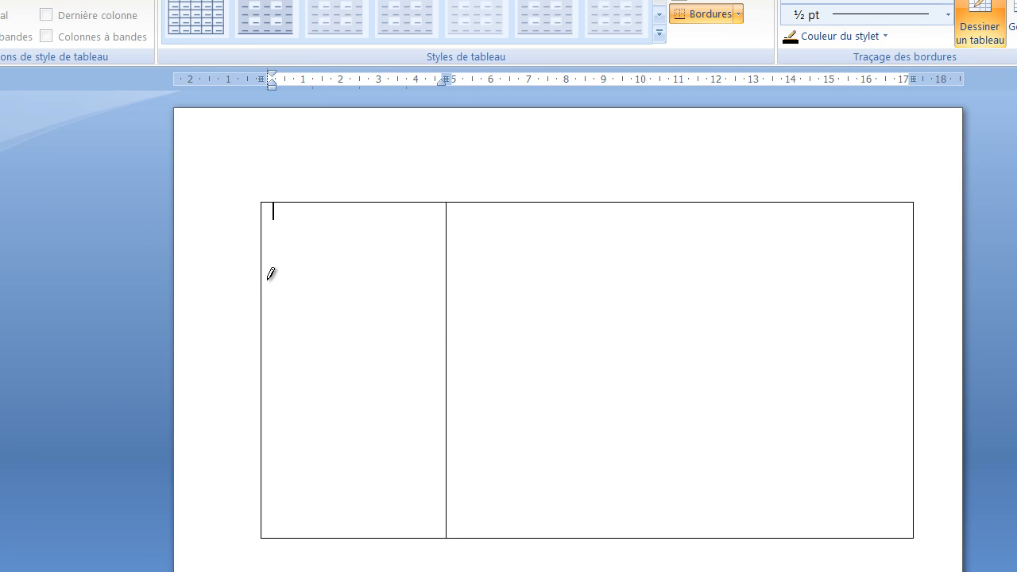
{"action": "mouse_move", "coordinate": [267, 280]}
{"action": "left_mouse_down"}
{"action": "mouse_move", "coordinate": [371, 280]}
{"action": "mouse_move", "coordinate": [412, 298]}
{"action": "mouse_move", "coordinate": [447, 287]}
{"action": "left_mouse_up"}
{"action": "left_click_drag", "start_coordinate": [355, 199], "coordinate": [365, 265]}
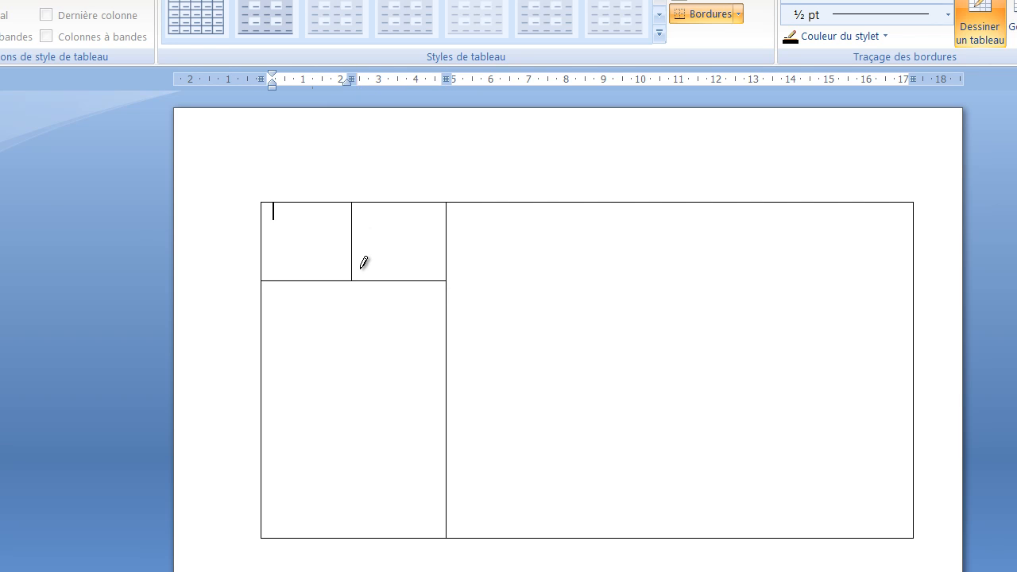
{"action": "left_click_drag", "start_coordinate": [263, 409], "coordinate": [445, 410]}
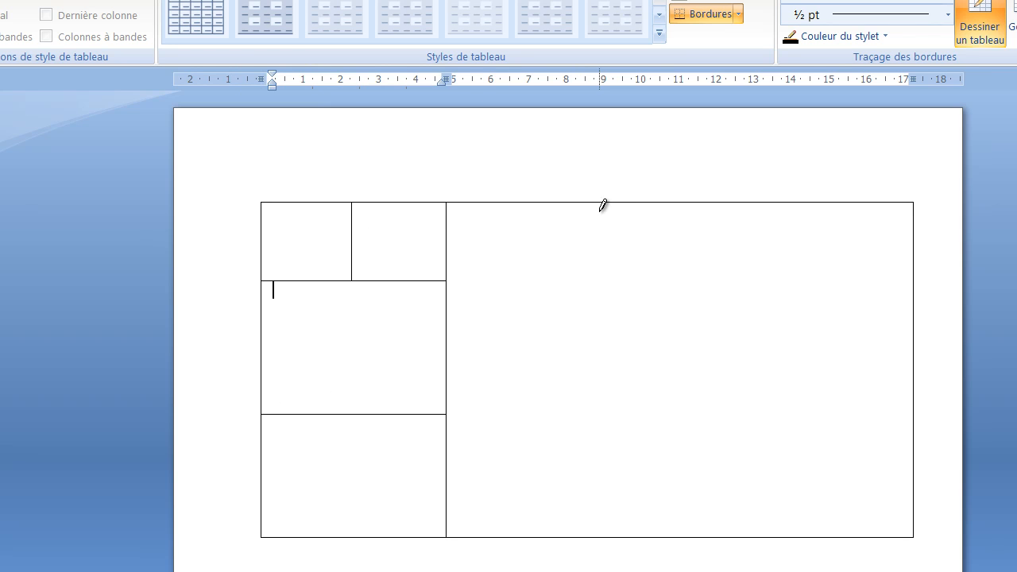
Divide the rest of the table into a full-height middle column and a right block with three cells above two cells
{"action": "left_click_drag", "start_coordinate": [609, 200], "coordinate": [612, 423]}
{"action": "left_click_drag", "start_coordinate": [609, 346], "coordinate": [836, 331]}
{"action": "left_click_drag", "start_coordinate": [761, 346], "coordinate": [767, 503]}
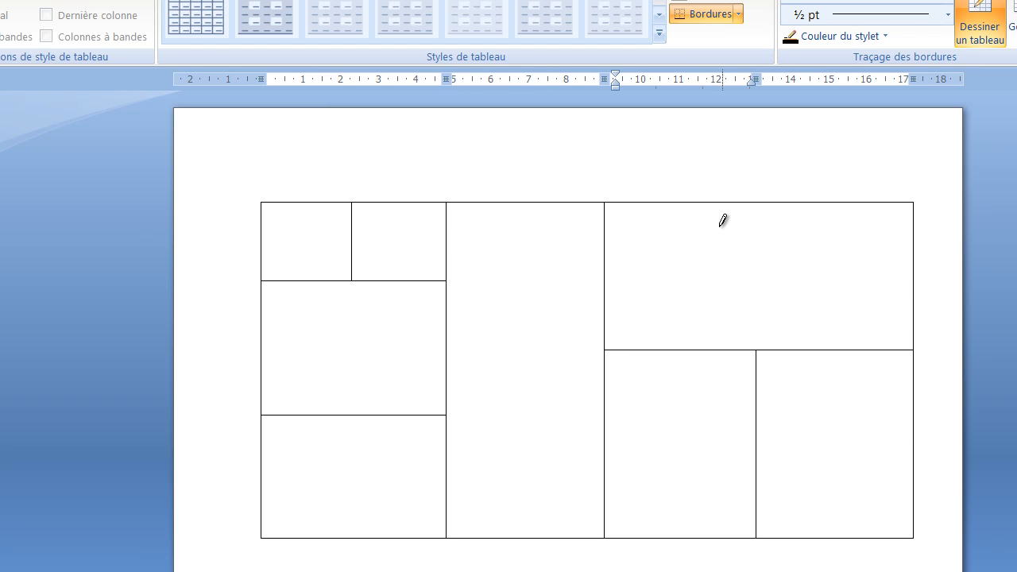
{"action": "left_click_drag", "start_coordinate": [696, 206], "coordinate": [691, 338]}
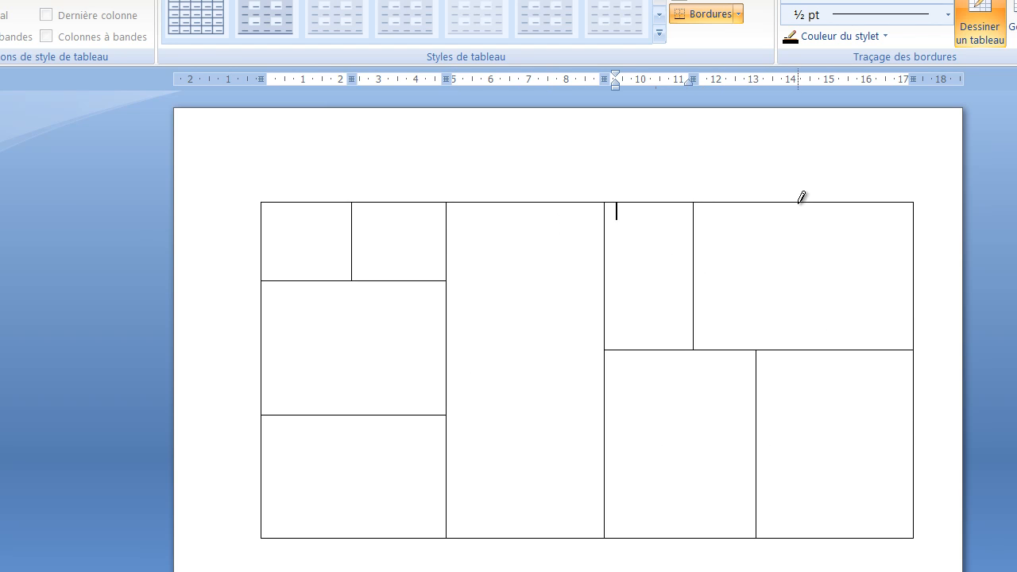
{"action": "mouse_move", "coordinate": [810, 205]}
{"action": "left_mouse_down"}
{"action": "mouse_move", "coordinate": [819, 224]}
{"action": "mouse_move", "coordinate": [815, 327]}
{"action": "left_mouse_up"}
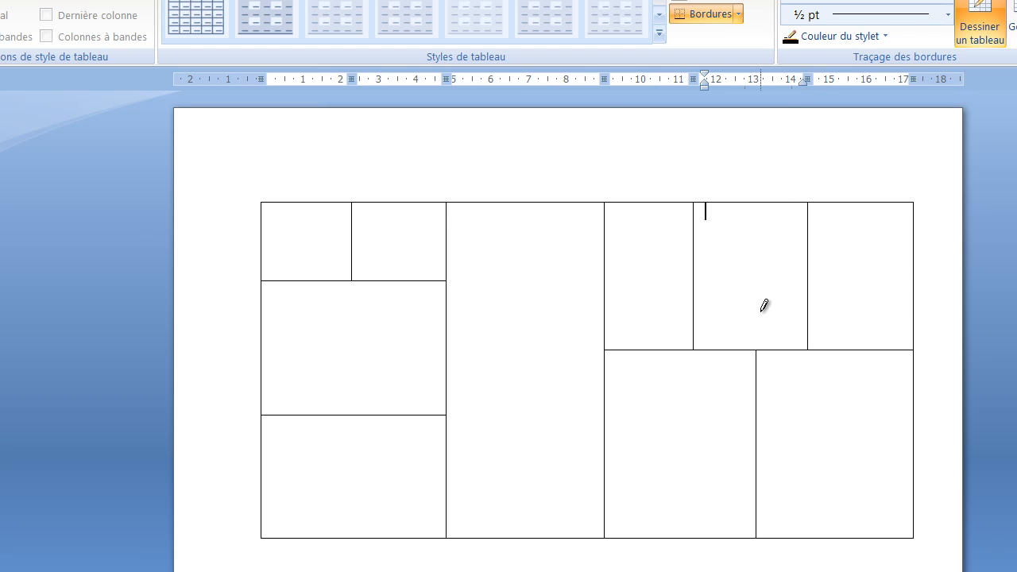
Shade the middle cell of the right block's upper row with a custom medium blue from the standard colour palette
{"action": "left_click", "coordinate": [764, 2]}
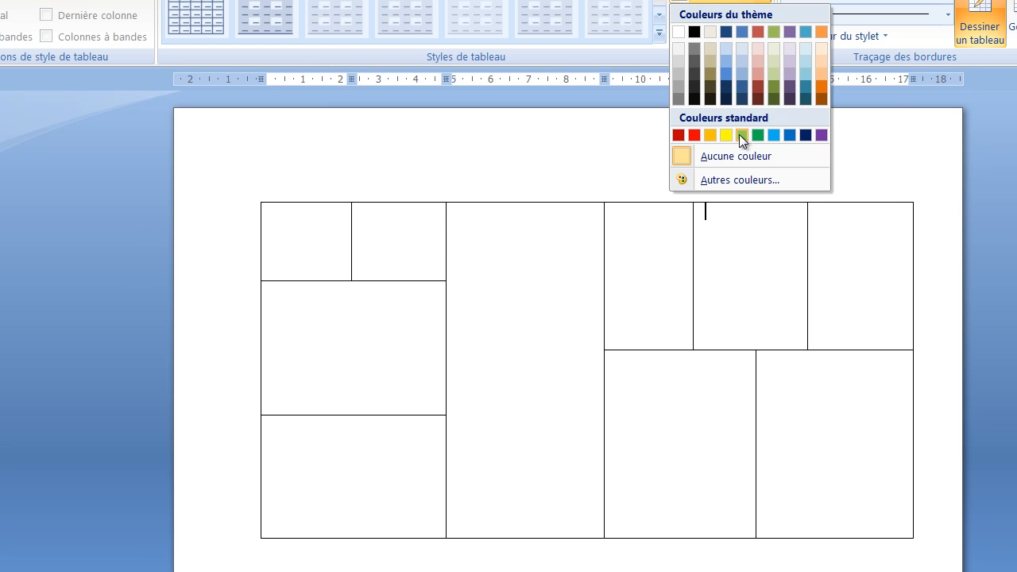
{"action": "left_click", "coordinate": [733, 183]}
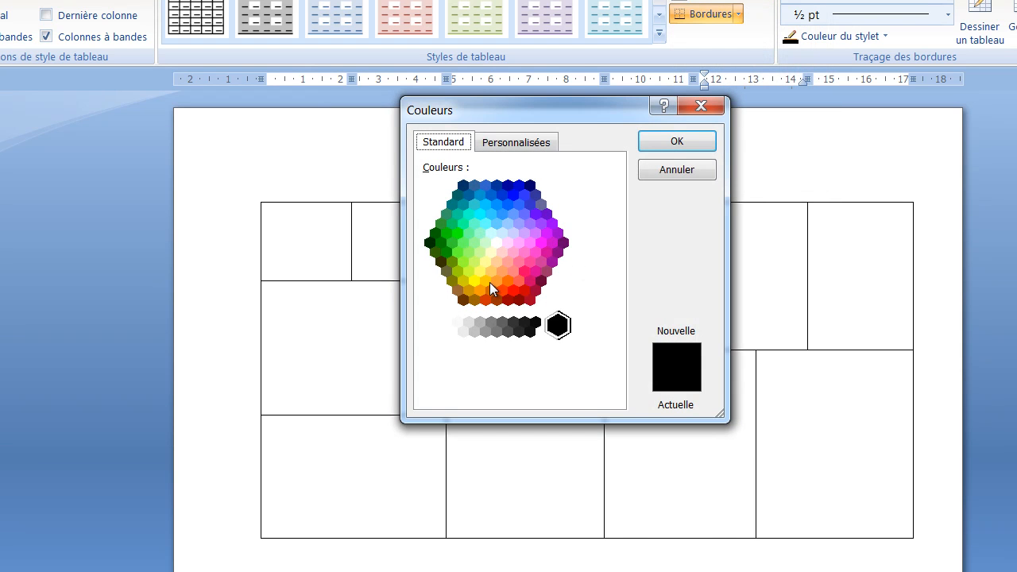
{"action": "left_click", "coordinate": [479, 271]}
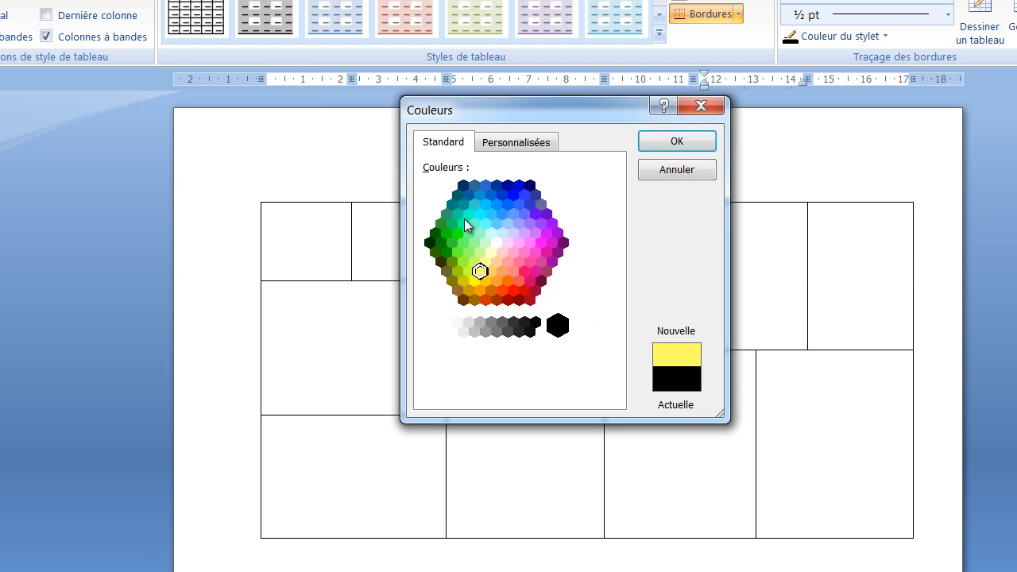
{"action": "left_click", "coordinate": [486, 185]}
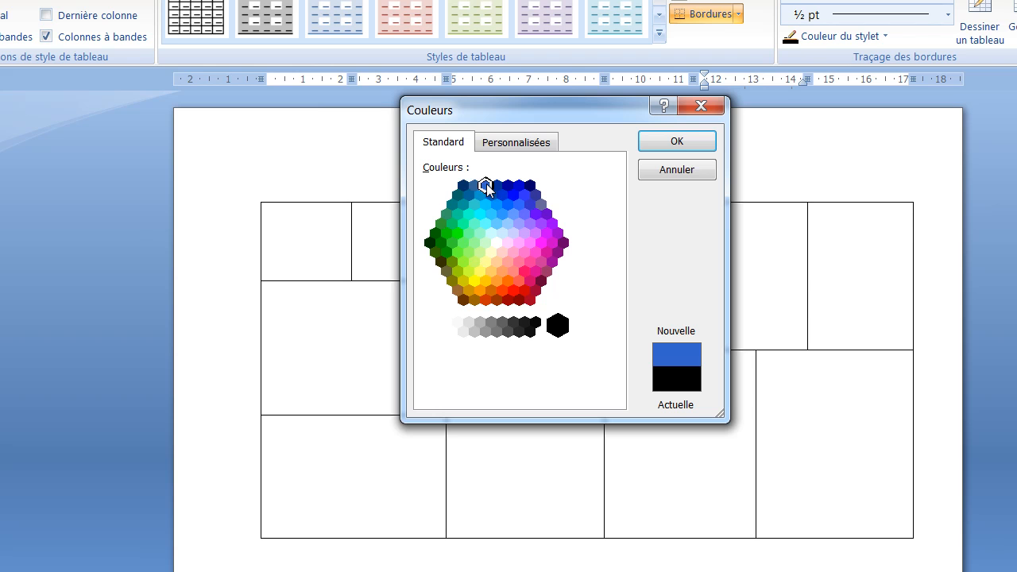
{"action": "left_click", "coordinate": [677, 143]}
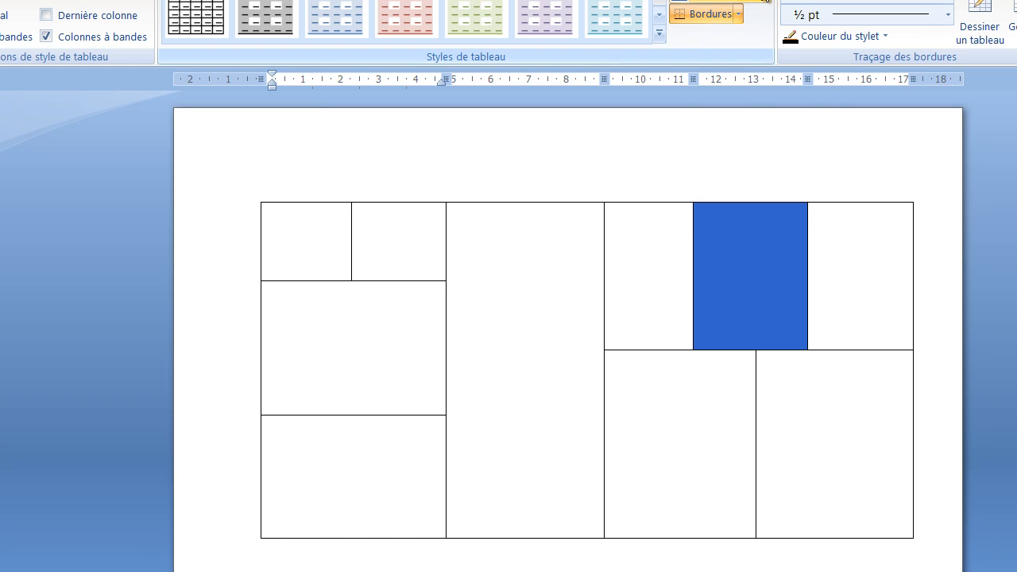
Shade the second-row cell of the left column with a custom bright magenta from the standard colour palette
{"action": "left_click", "coordinate": [767, 3]}
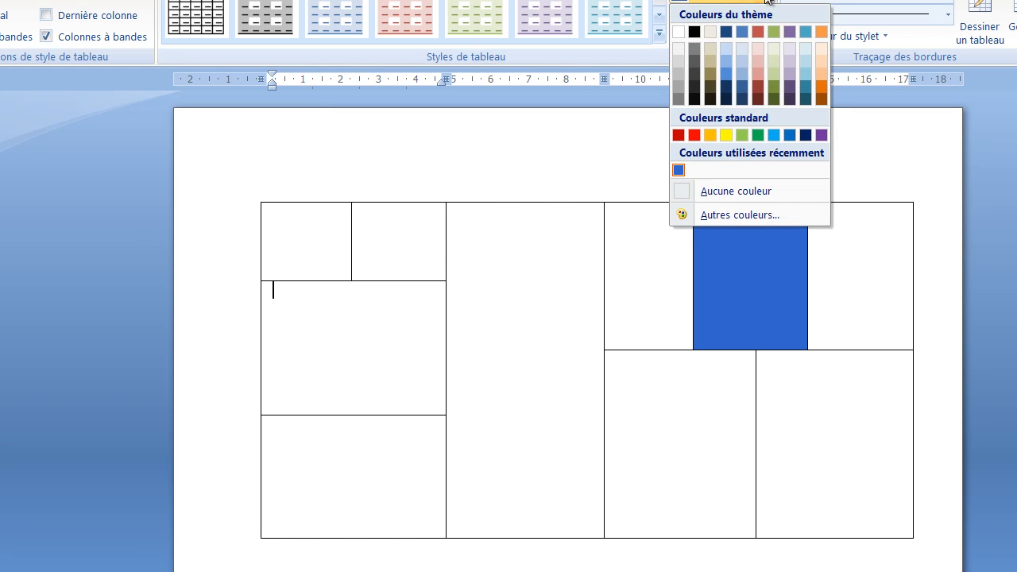
{"action": "left_click", "coordinate": [723, 216]}
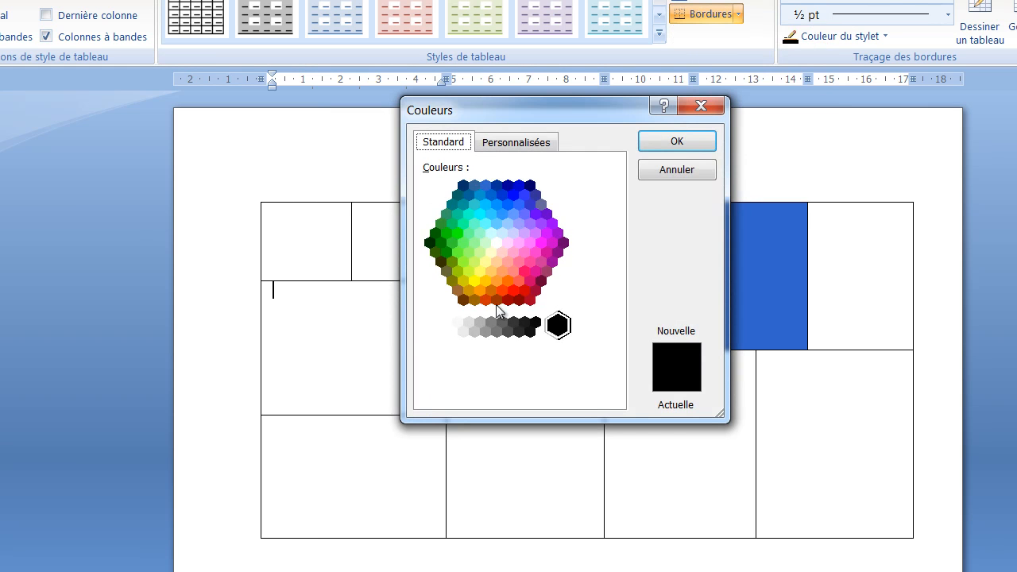
{"action": "left_click", "coordinate": [530, 242]}
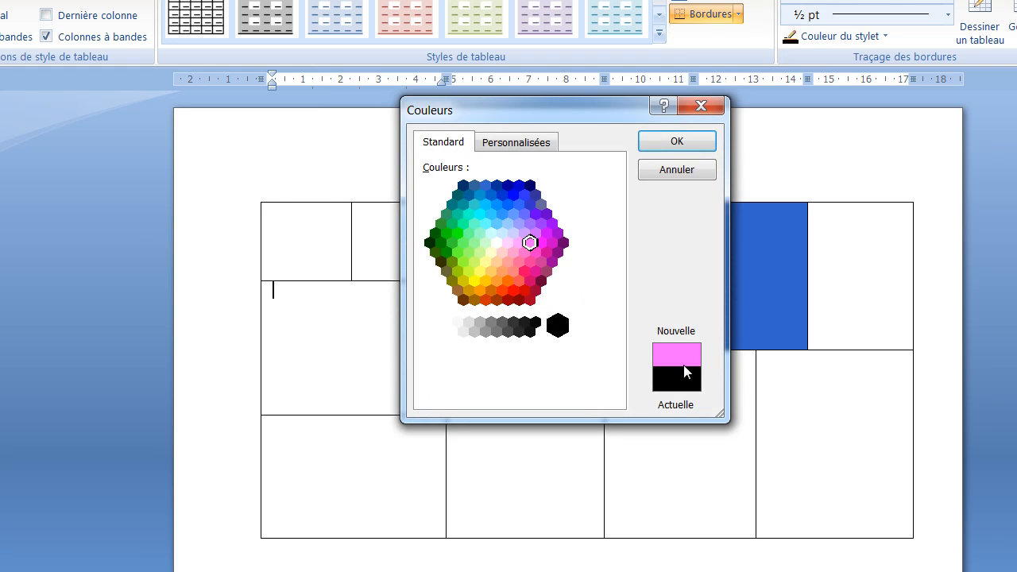
{"action": "left_click", "coordinate": [534, 252]}
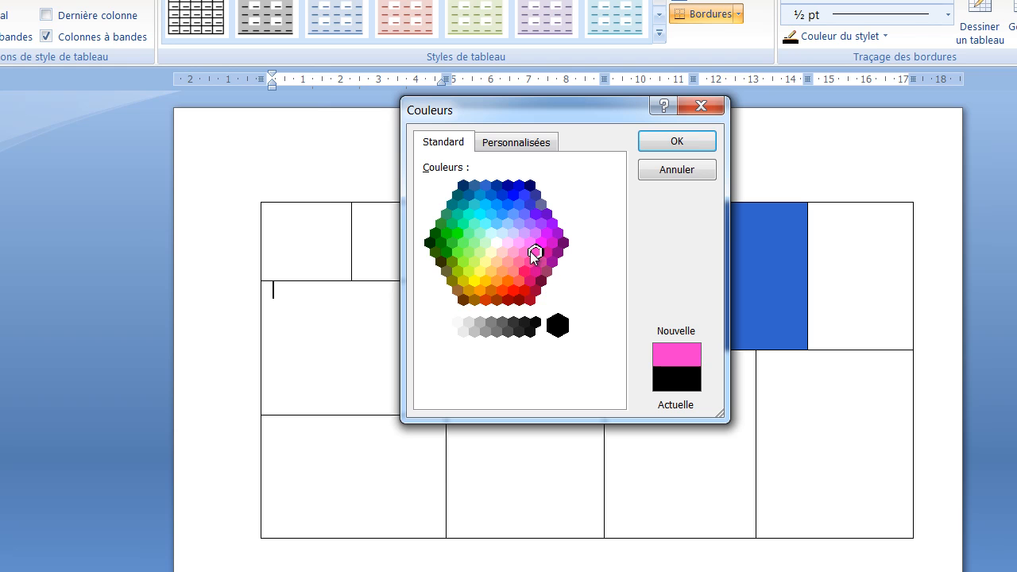
{"action": "left_click", "coordinate": [542, 242]}
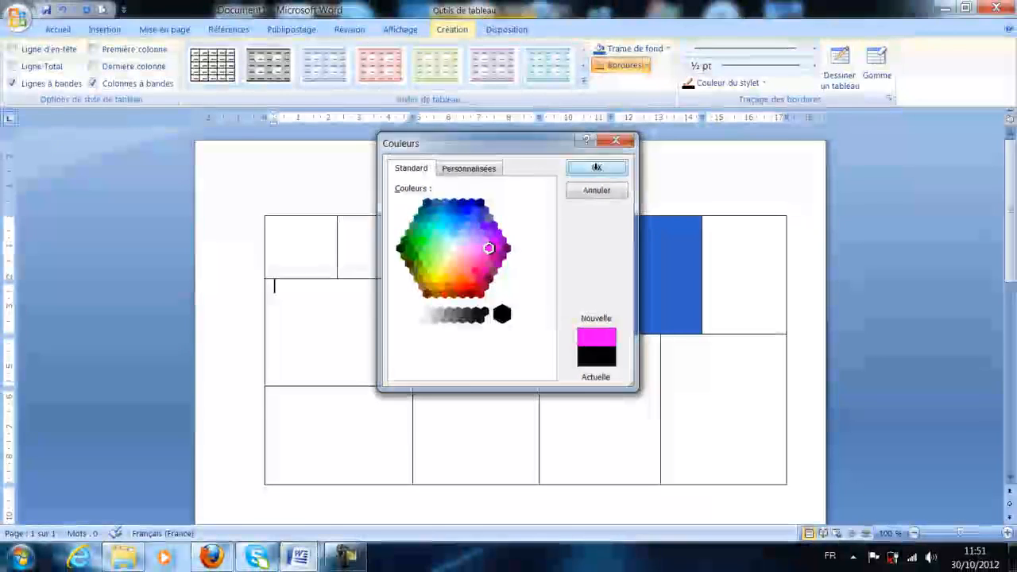
{"action": "left_click", "coordinate": [632, 157]}
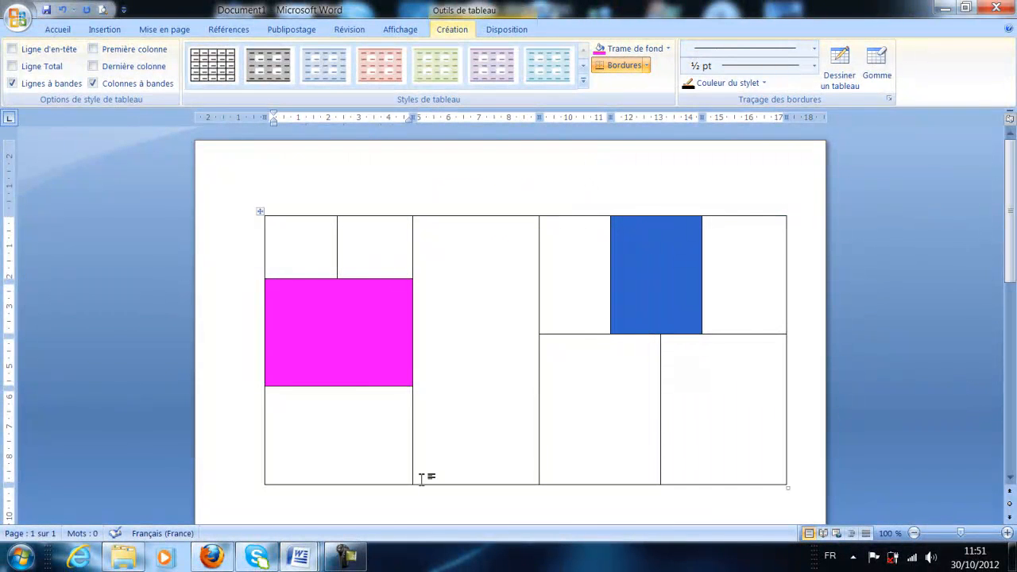
Shade the tall full-height cell in the middle of the table with the standard yellow
{"action": "left_click", "coordinate": [475, 369]}
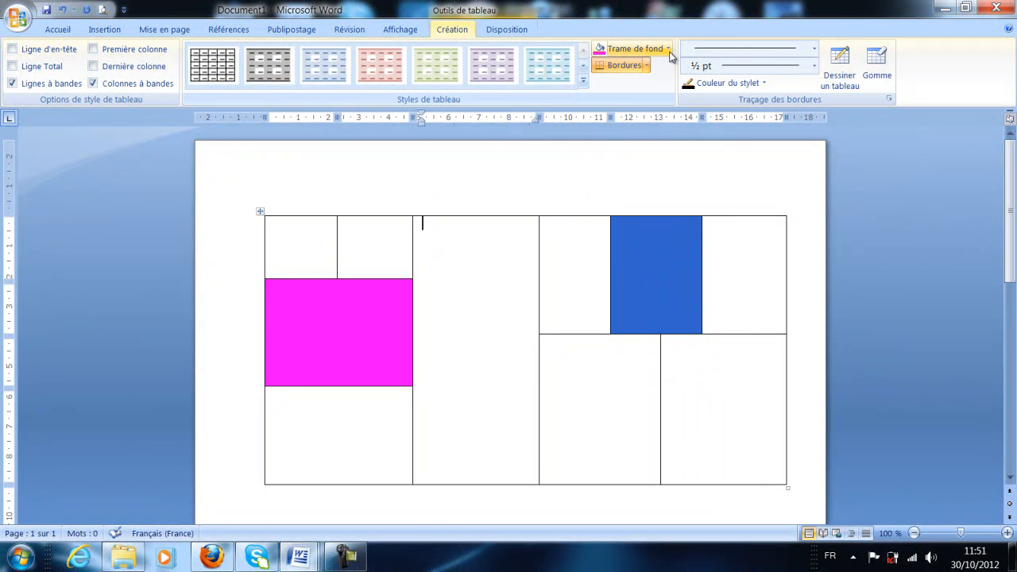
{"action": "left_click", "coordinate": [669, 49]}
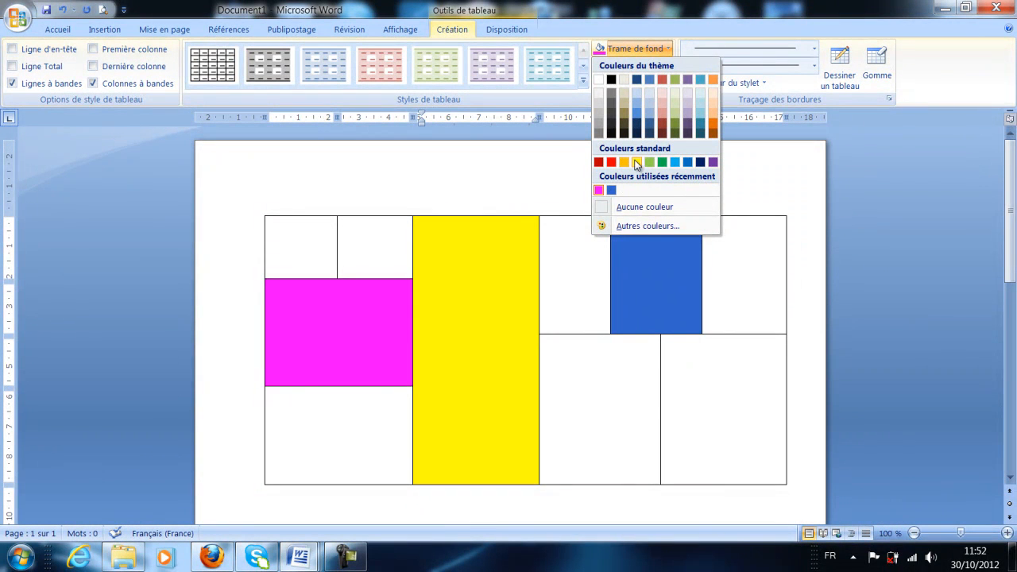
{"action": "left_click", "coordinate": [636, 163]}
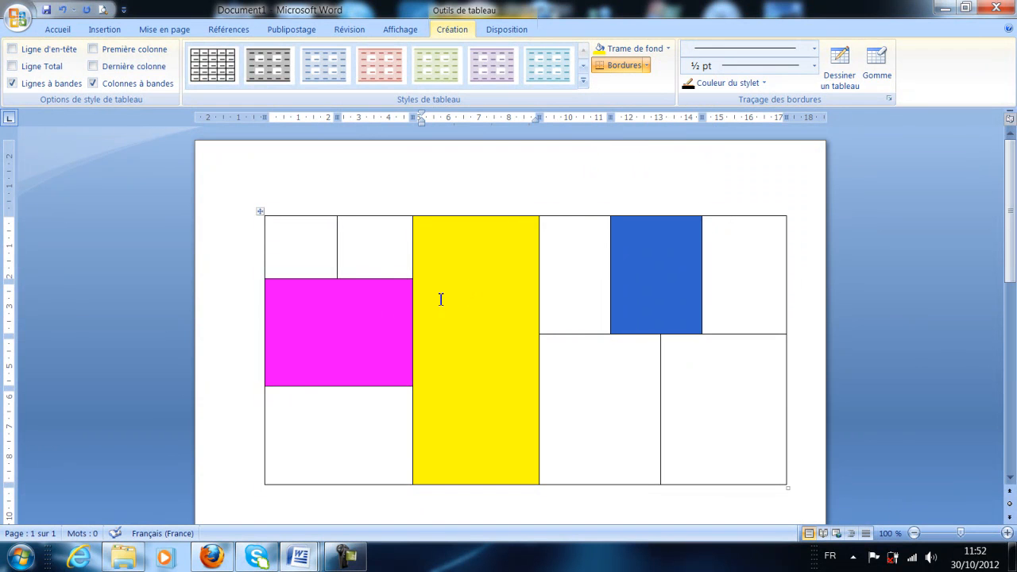
Format the magenta cell's text as bold Arial Black with the automatic font colour
{"action": "left_click", "coordinate": [303, 297]}
{"action": "right_click", "coordinate": [309, 294]}
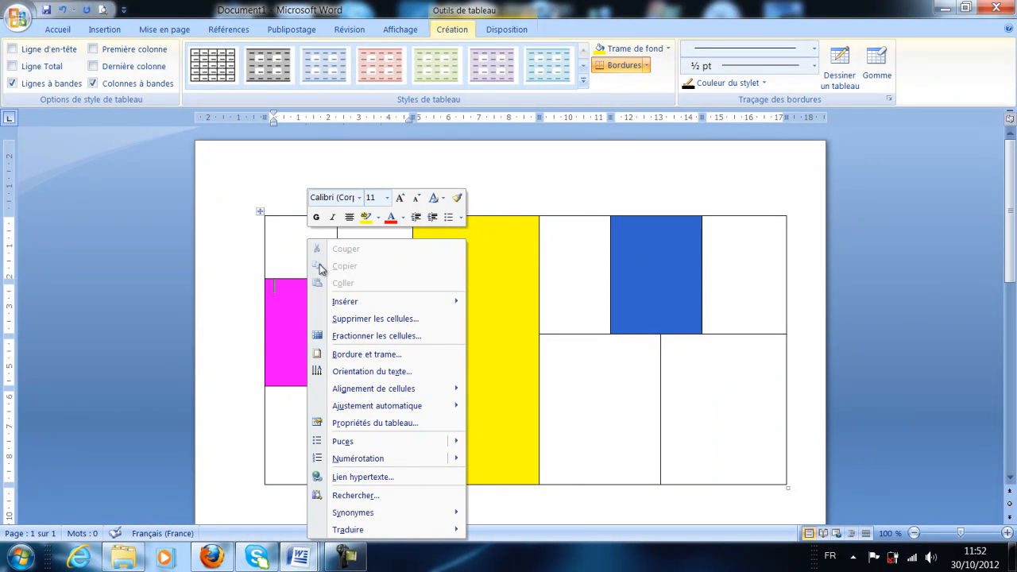
{"action": "left_click", "coordinate": [315, 218]}
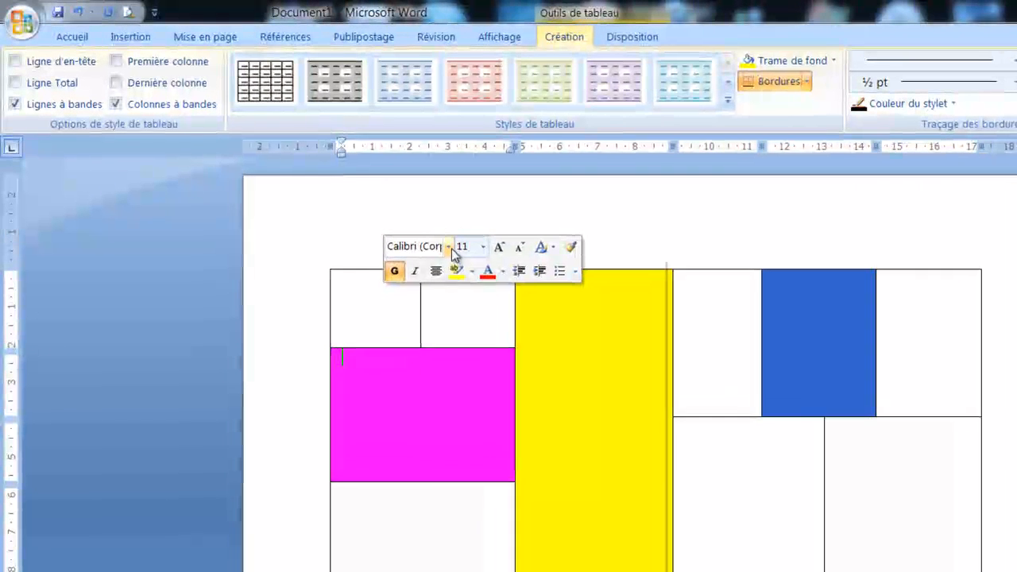
{"action": "left_click", "coordinate": [359, 199]}
{"action": "left_click", "coordinate": [451, 356]}
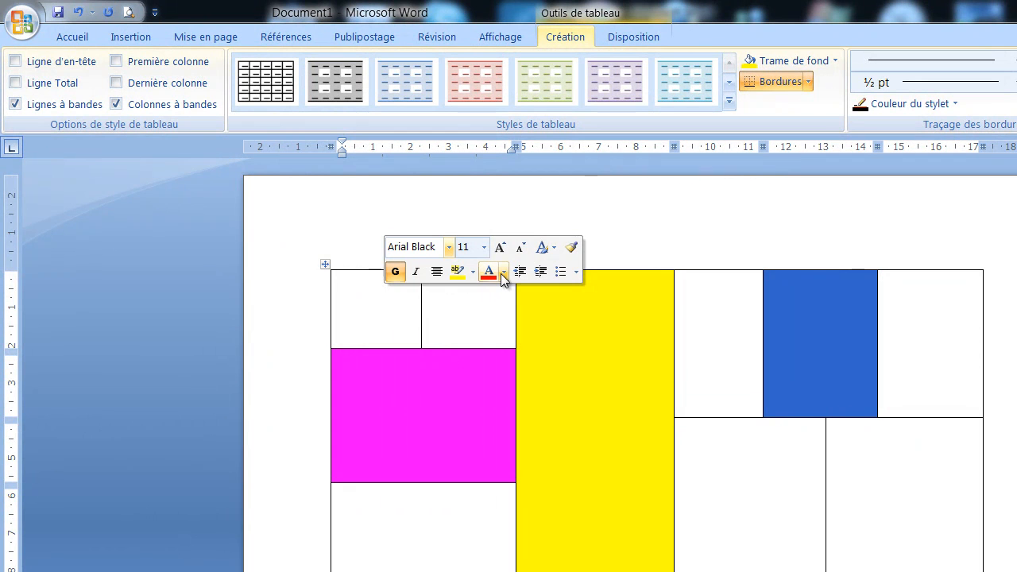
{"action": "left_click", "coordinate": [503, 272]}
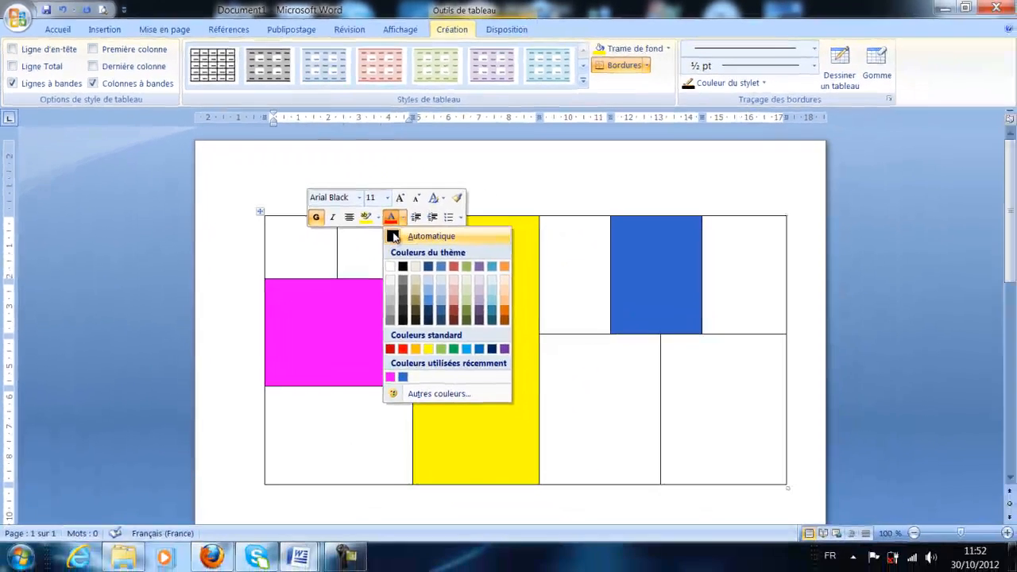
{"action": "left_click", "coordinate": [394, 236]}
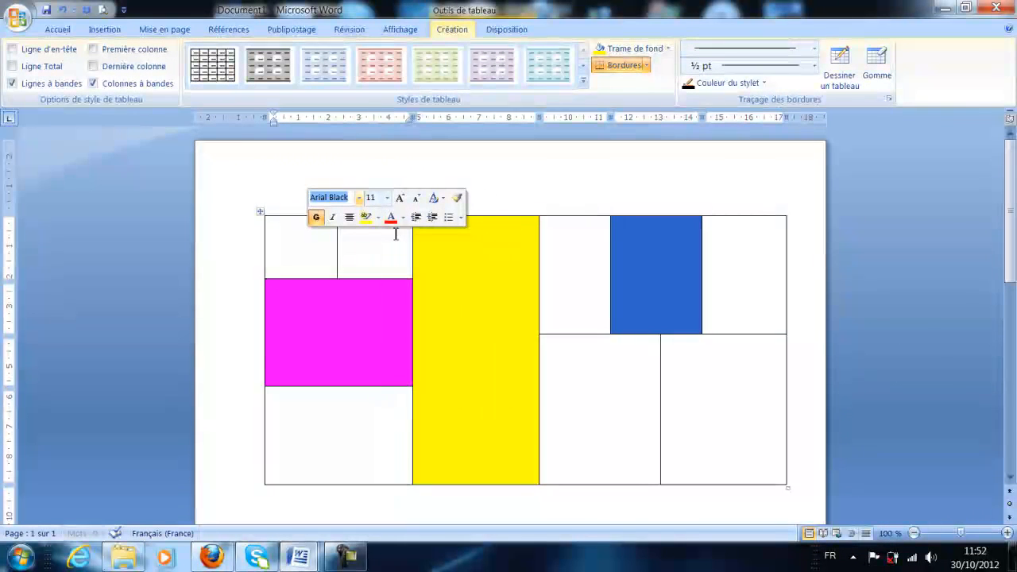
Format the yellow cell's text as bold Arial Black, size 14, in standard red
{"action": "left_click", "coordinate": [466, 243]}
{"action": "right_click", "coordinate": [467, 243]}
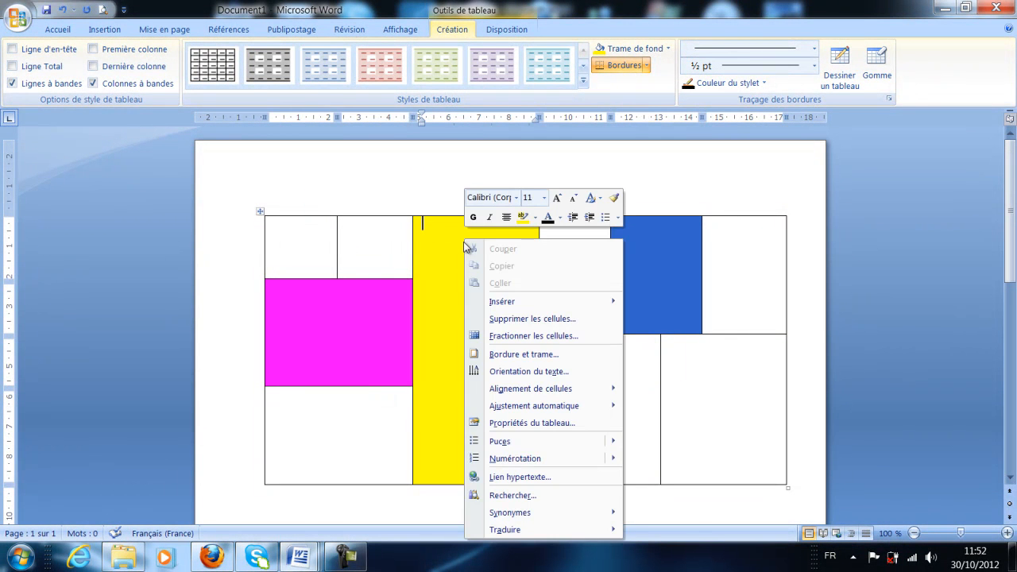
{"action": "left_click", "coordinate": [472, 218]}
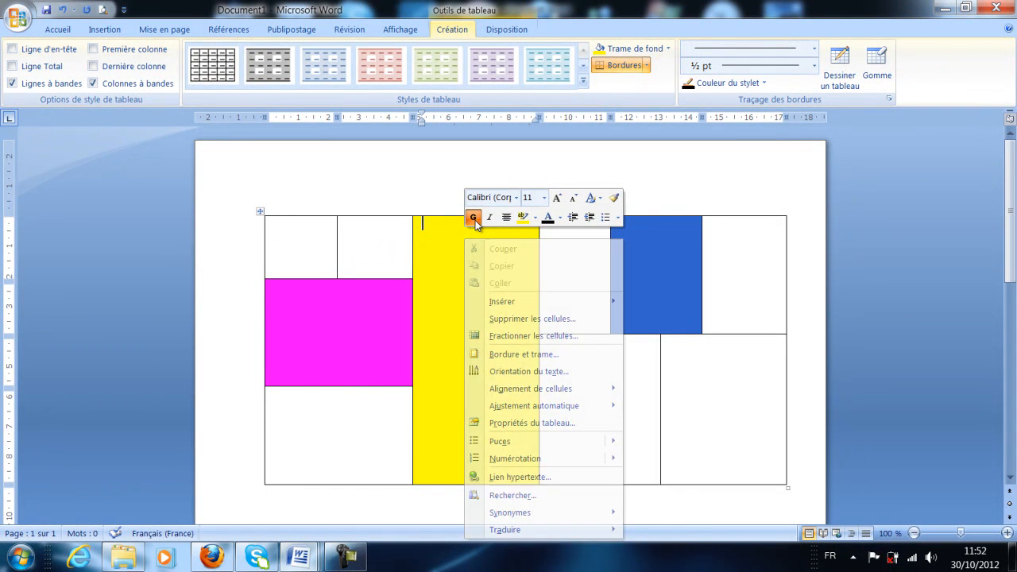
{"action": "left_click", "coordinate": [517, 198]}
{"action": "left_click", "coordinate": [517, 284]}
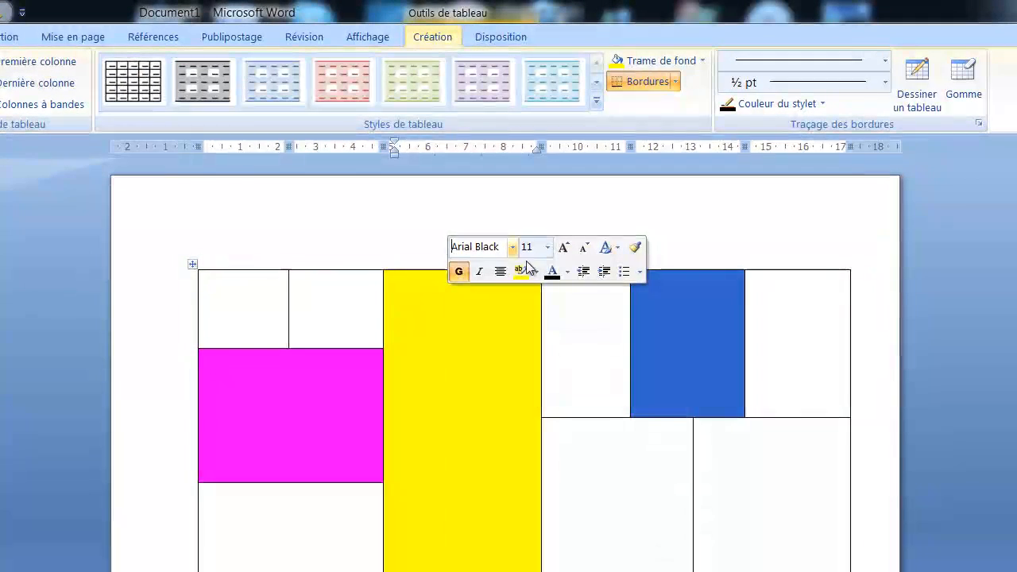
{"action": "left_click", "coordinate": [547, 247]}
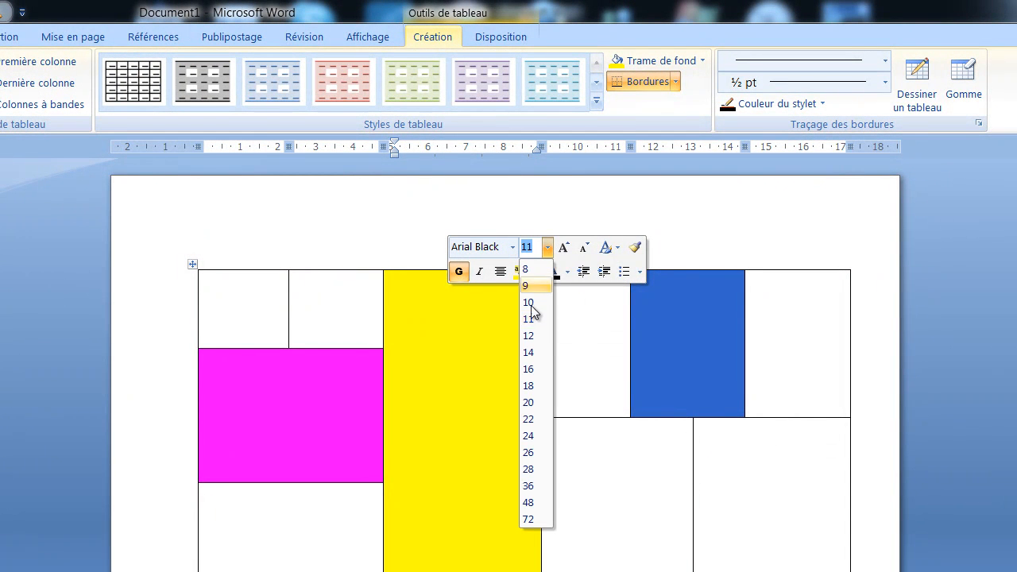
{"action": "left_click", "coordinate": [535, 351]}
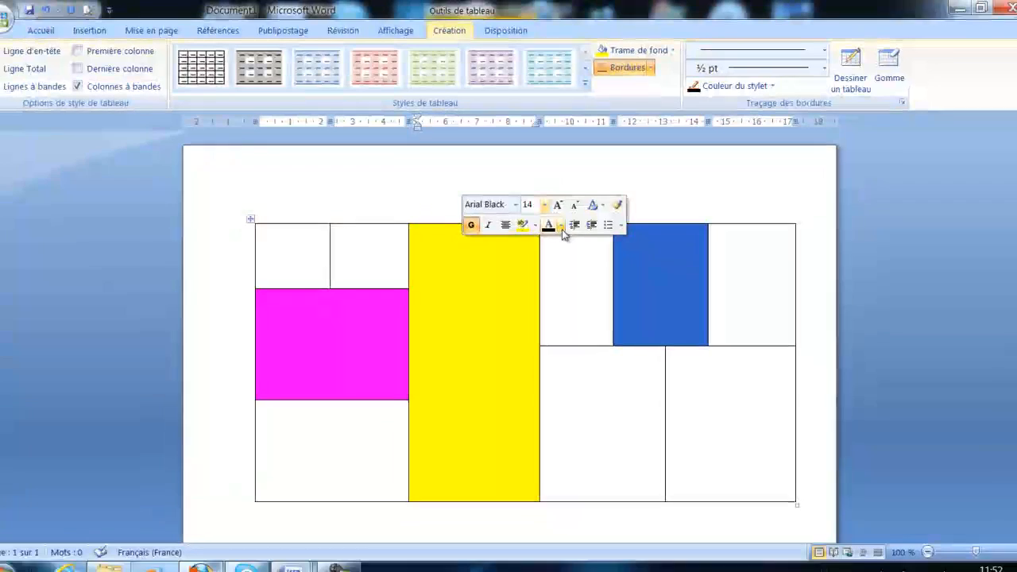
{"action": "left_click", "coordinate": [566, 272]}
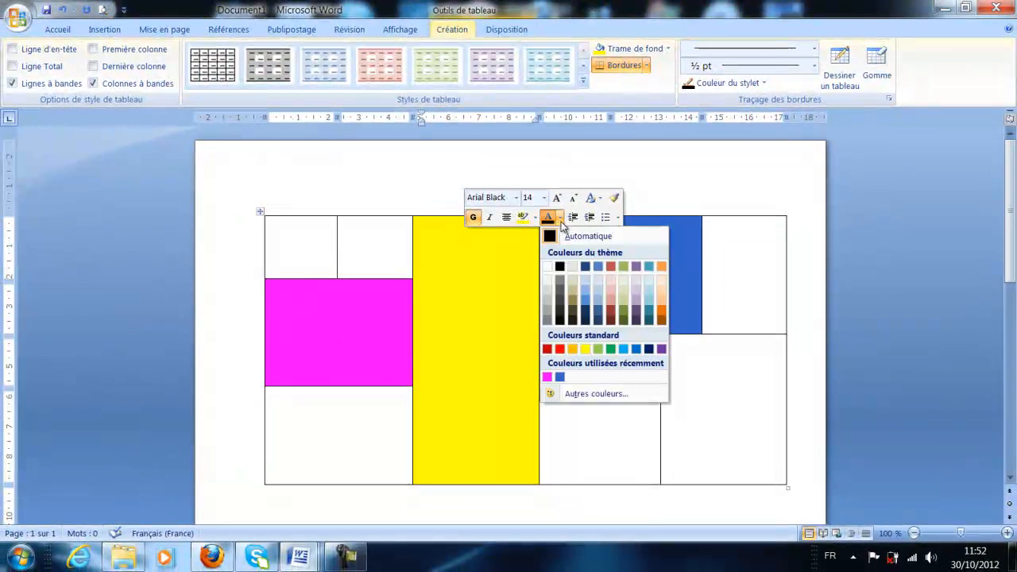
{"action": "left_click", "coordinate": [559, 348]}
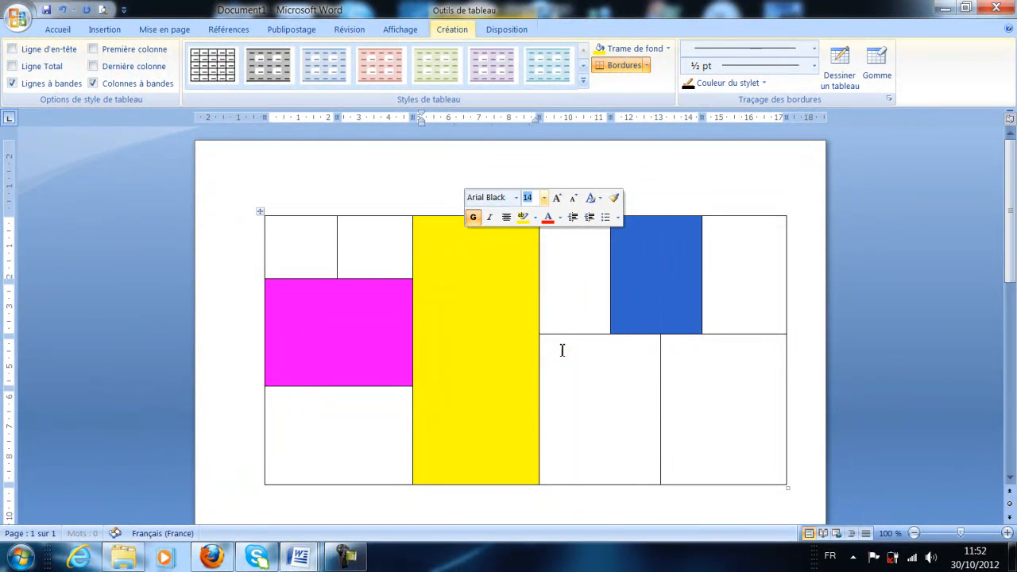
Enter the sample text "llllllkm" in the yellow cell and "lmkkkk" in the magenta cell
{"action": "left_click", "coordinate": [449, 279]}
{"action": "type", "text": "llllllkm"}
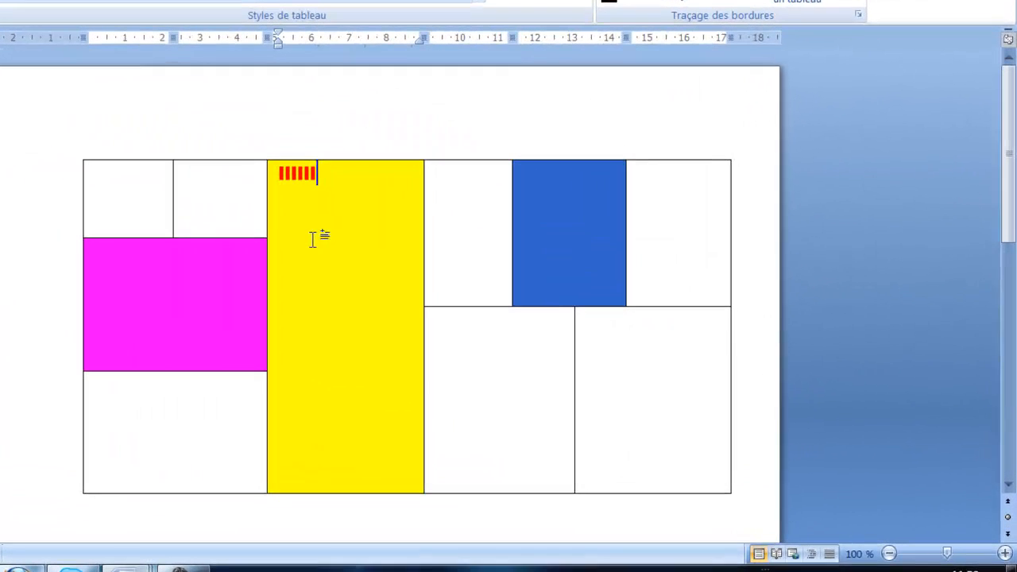
{"action": "left_click", "coordinate": [174, 281]}
{"action": "type", "text": "lmkkkk"}
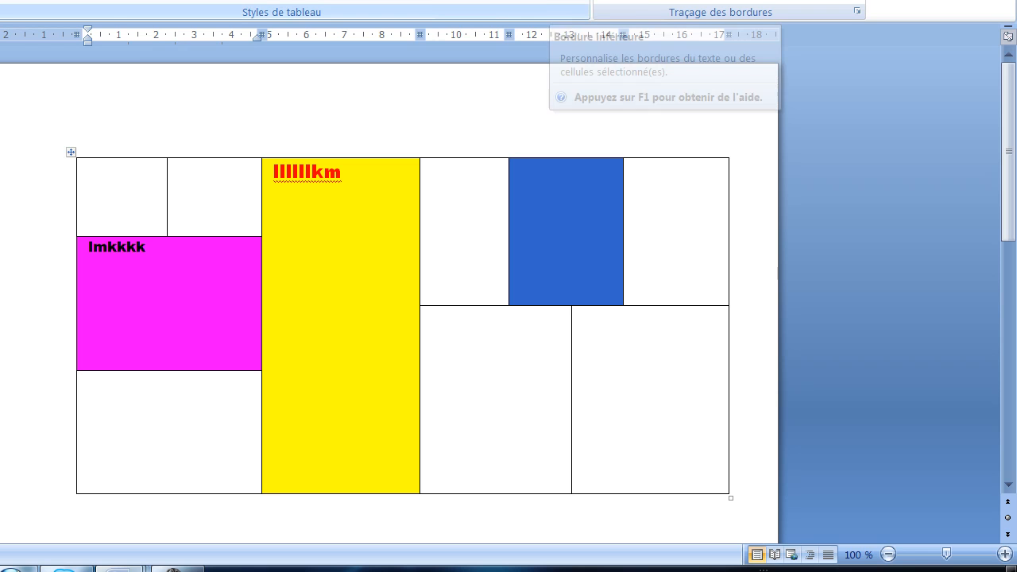
Apply a box border (Encadré) around the whole table with a thin-thick-thin line in dark red, 2 ¼ pt wide
{"action": "key", "text": "ctrl+a"}
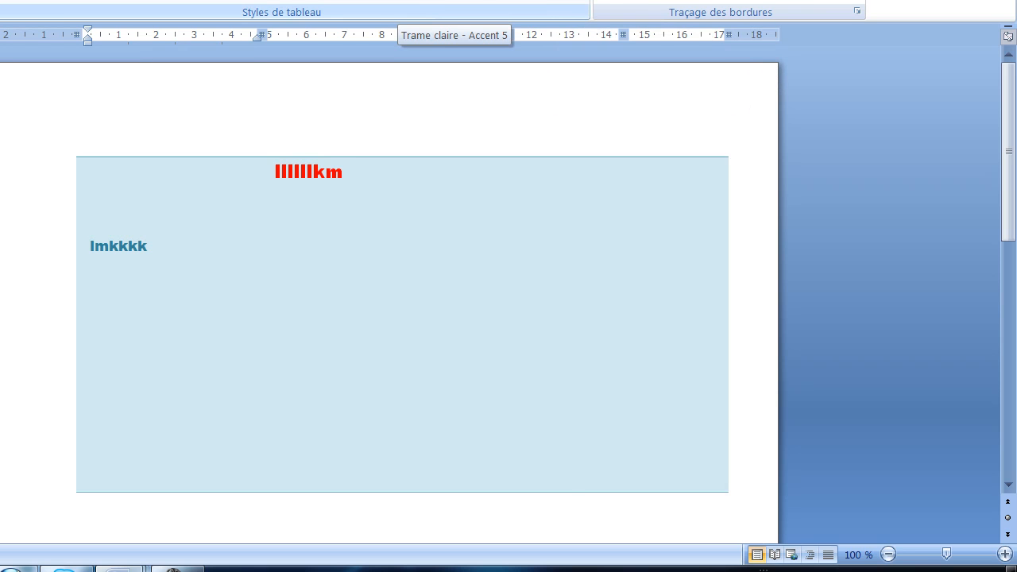
{"action": "left_click", "coordinate": [553, 51]}
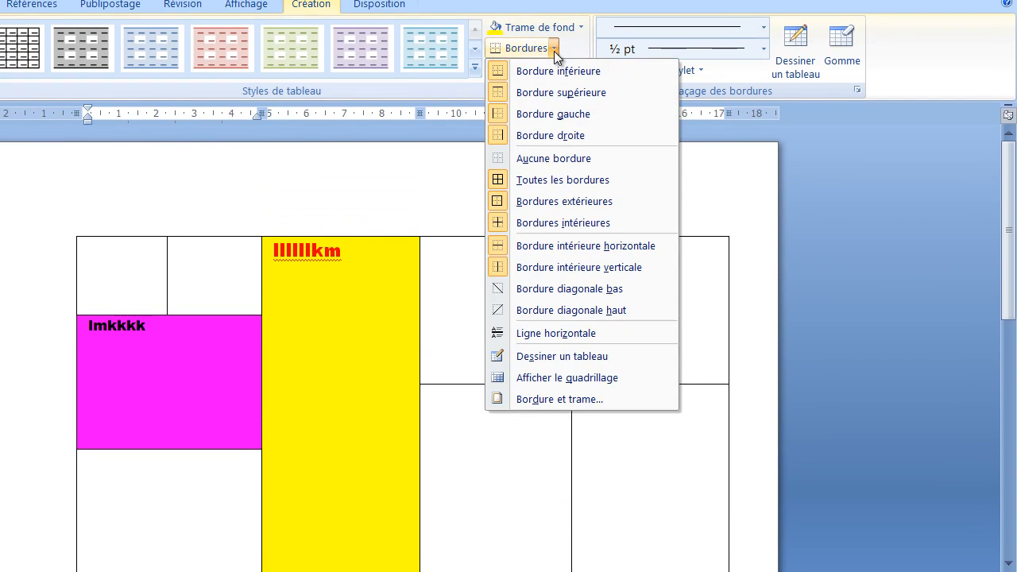
{"action": "left_click", "coordinate": [547, 399]}
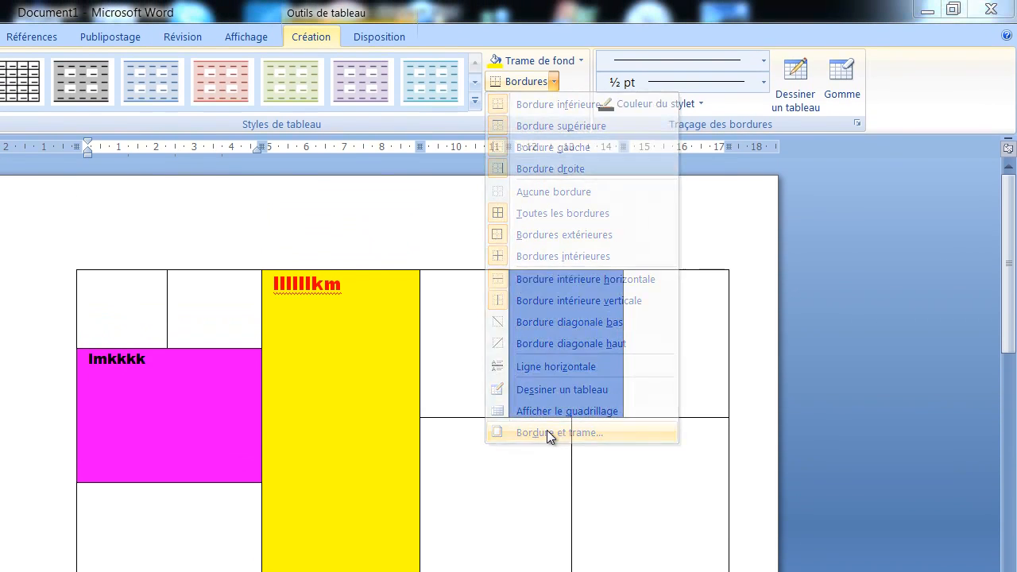
{"action": "left_click", "coordinate": [296, 184]}
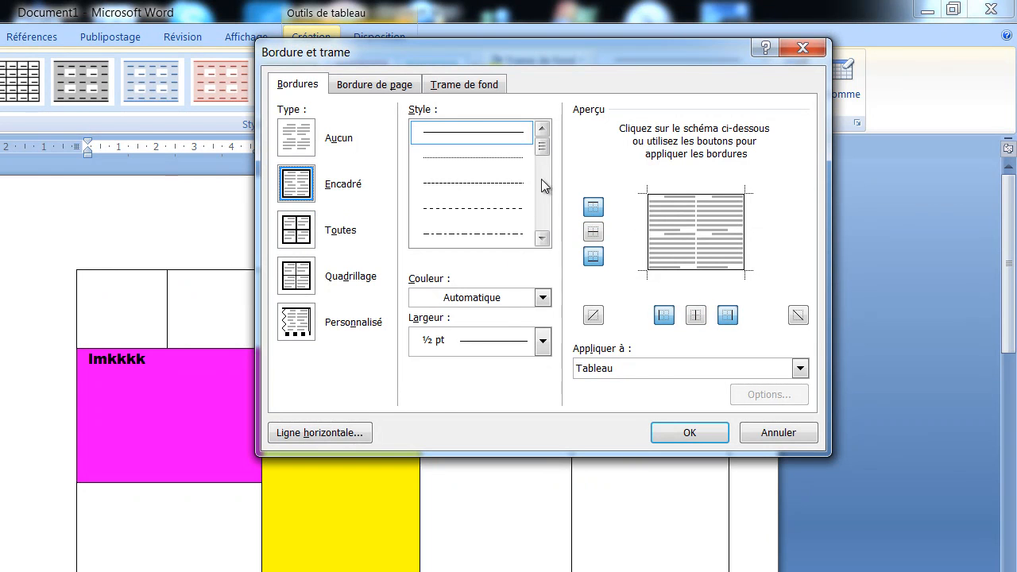
{"action": "left_click_drag", "start_coordinate": [544, 151], "coordinate": [544, 181]}
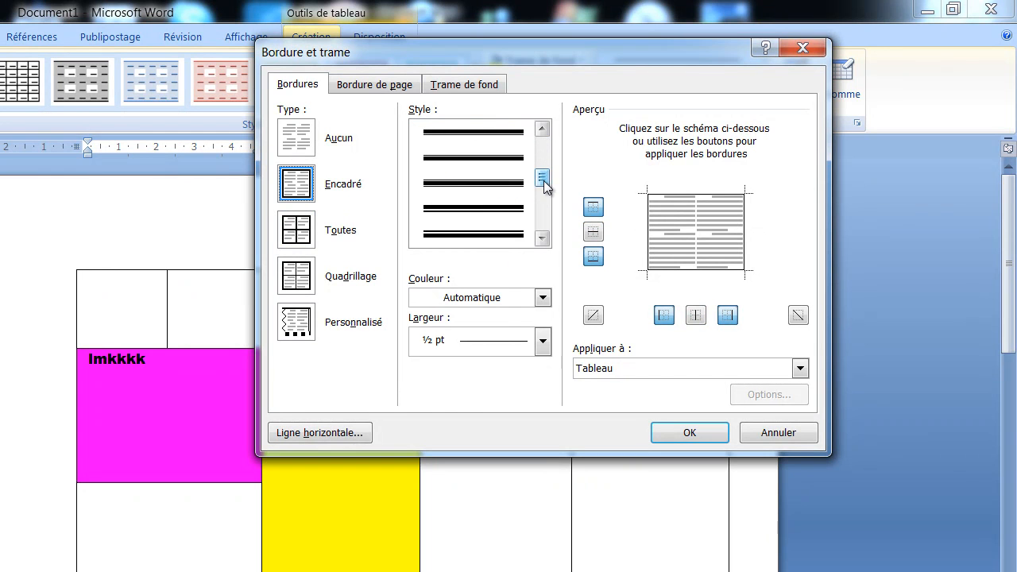
{"action": "left_click", "coordinate": [498, 188]}
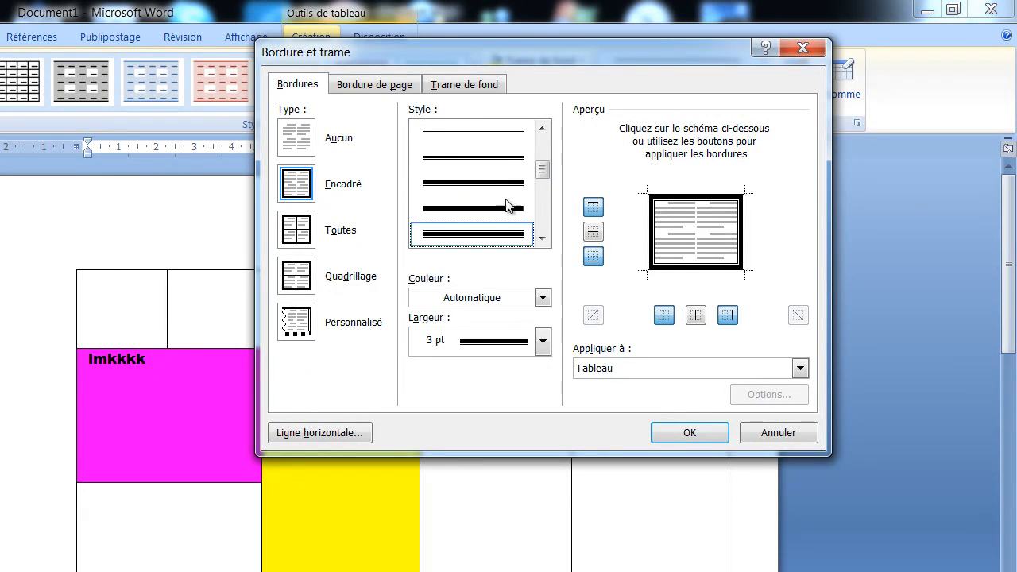
{"action": "left_click", "coordinate": [540, 299]}
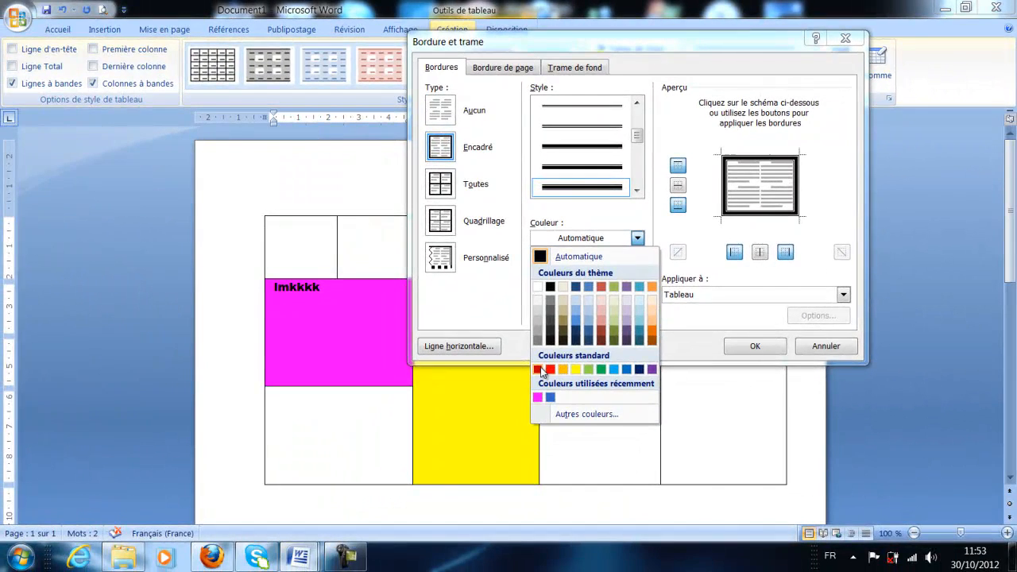
{"action": "left_click", "coordinate": [550, 368]}
{"action": "left_click", "coordinate": [634, 274]}
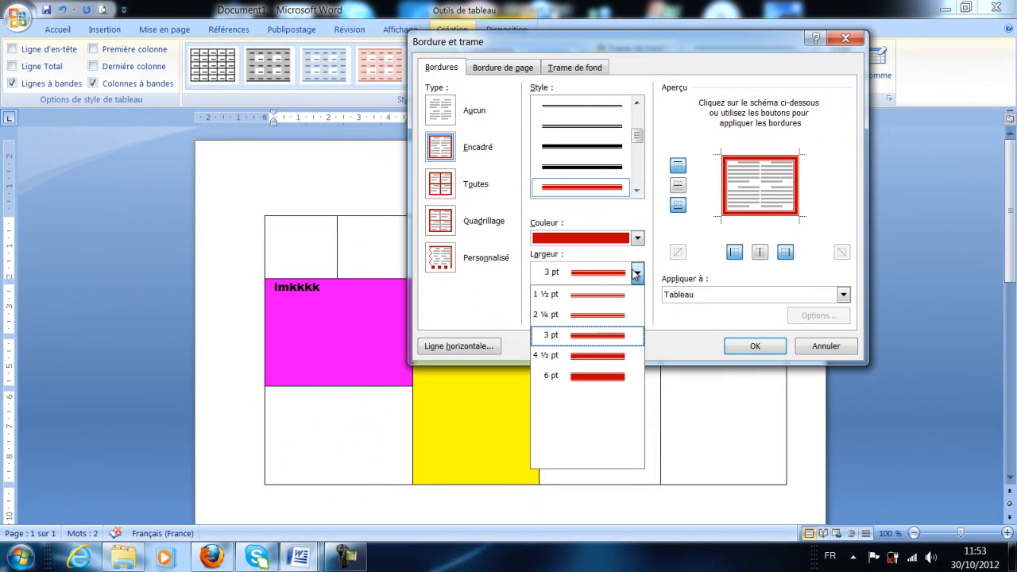
{"action": "left_click", "coordinate": [602, 322]}
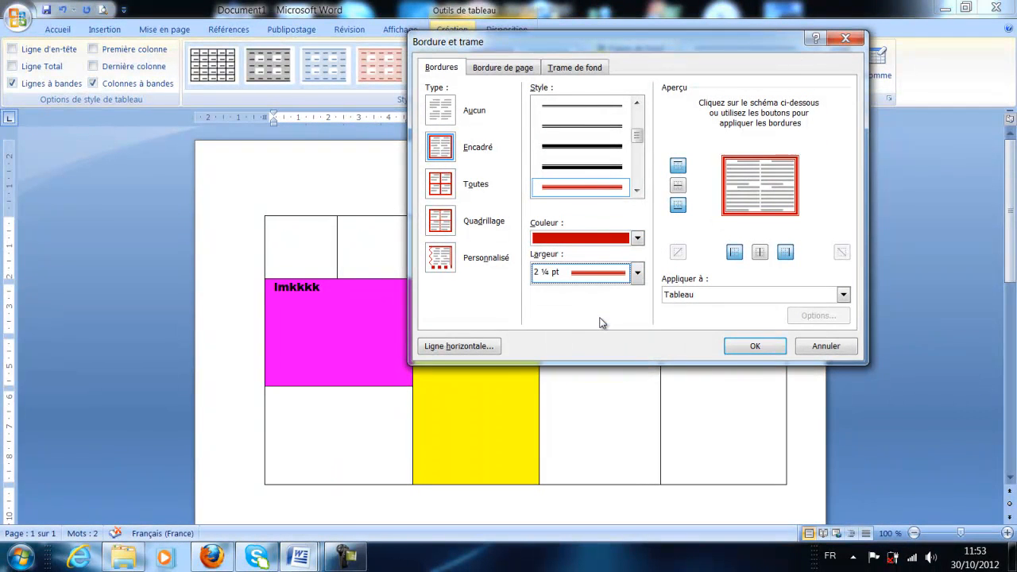
{"action": "left_click", "coordinate": [746, 346]}
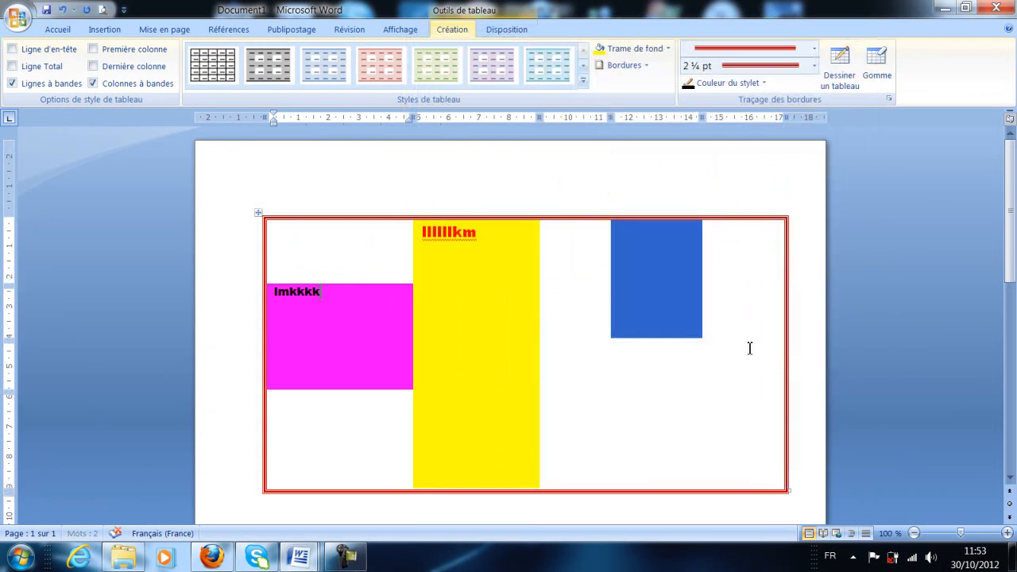
Undo the box border applied to the table
{"action": "left_click", "coordinate": [556, 318]}
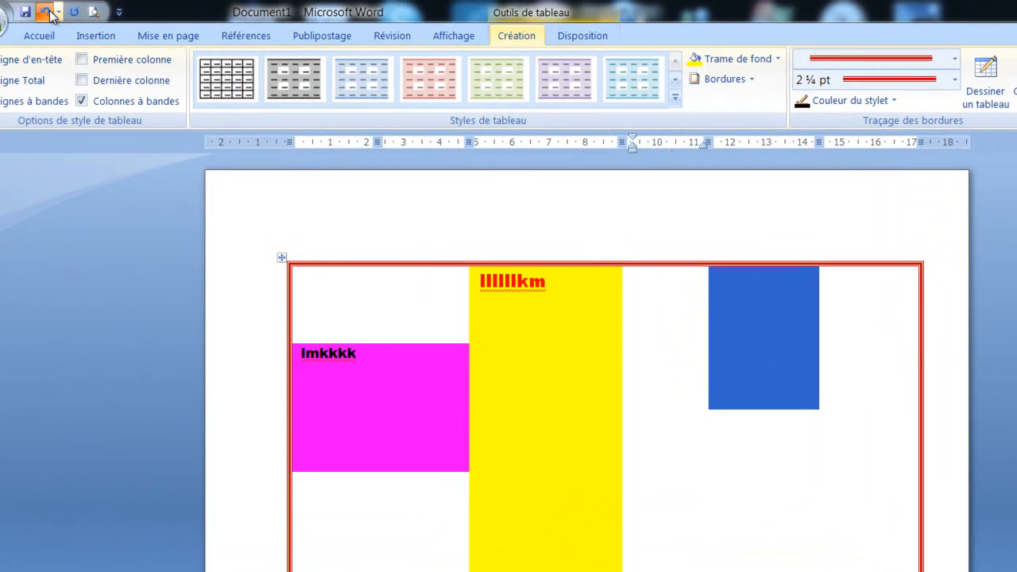
{"action": "left_click", "coordinate": [47, 13]}
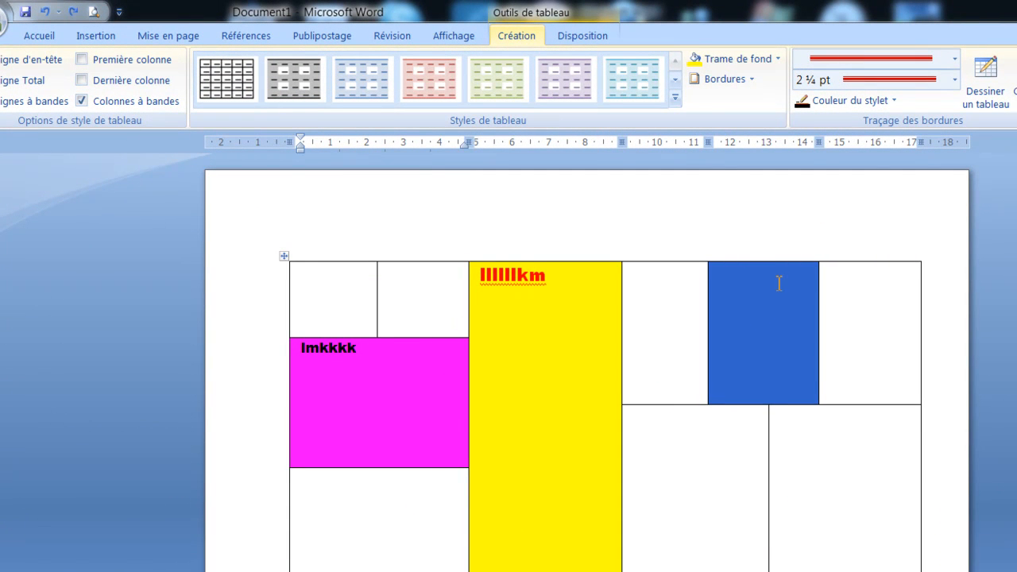
Apply a grid border (Quadrillage) to the whole table with a solid dark red line, 1 ½ pt wide
{"action": "left_click", "coordinate": [751, 79]}
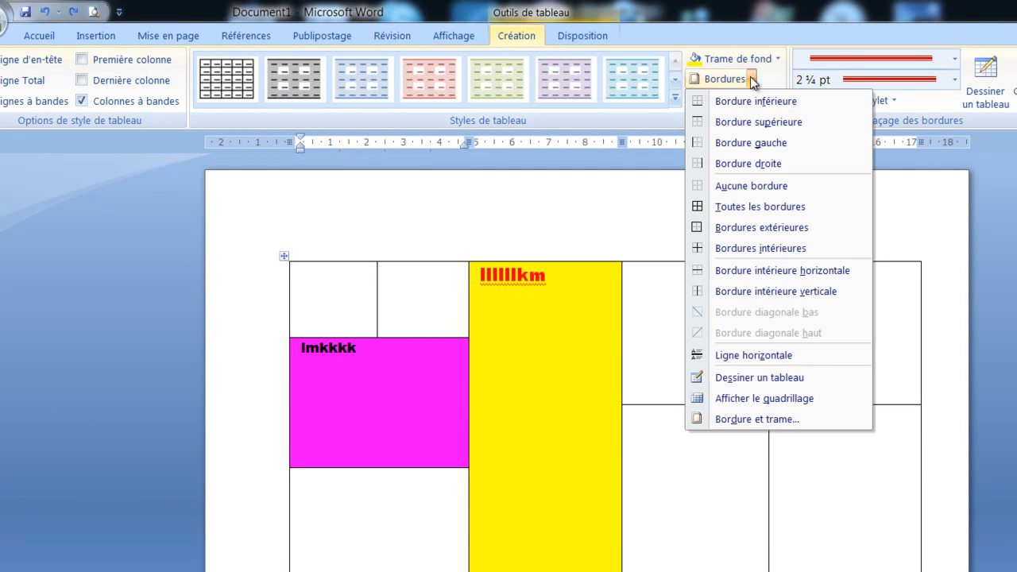
{"action": "left_click", "coordinate": [755, 420]}
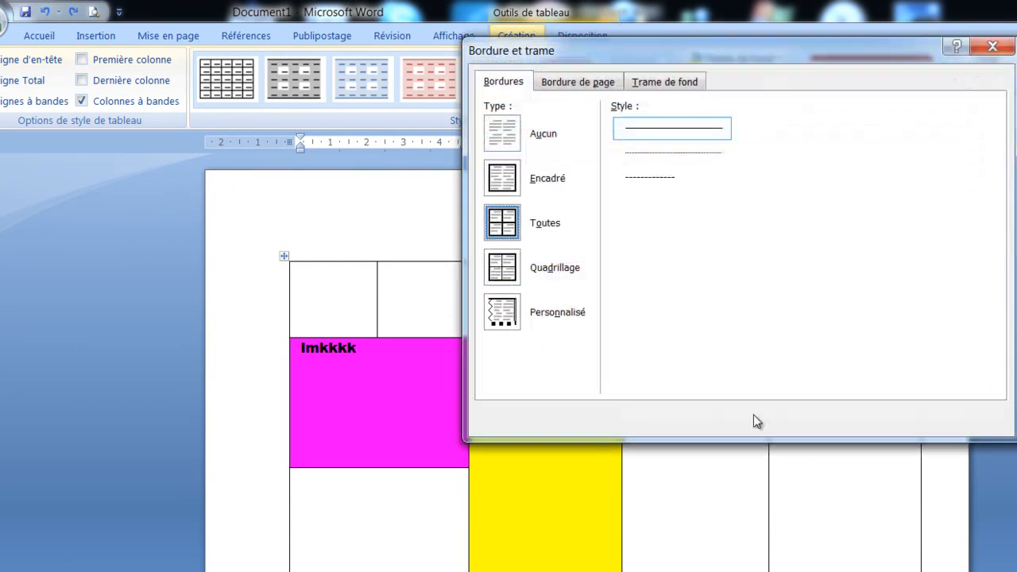
{"action": "left_click", "coordinate": [493, 273]}
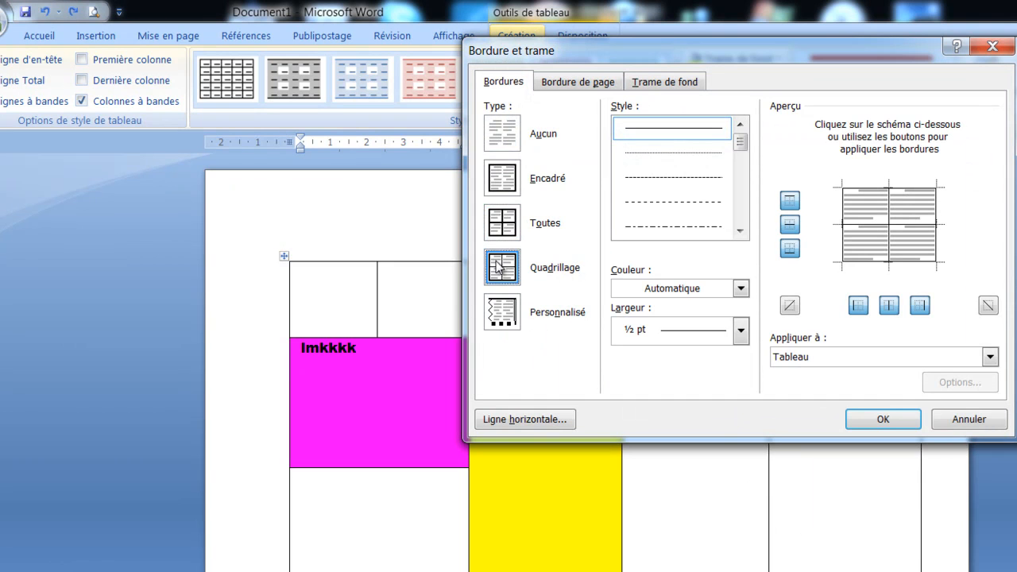
{"action": "left_click", "coordinate": [740, 288]}
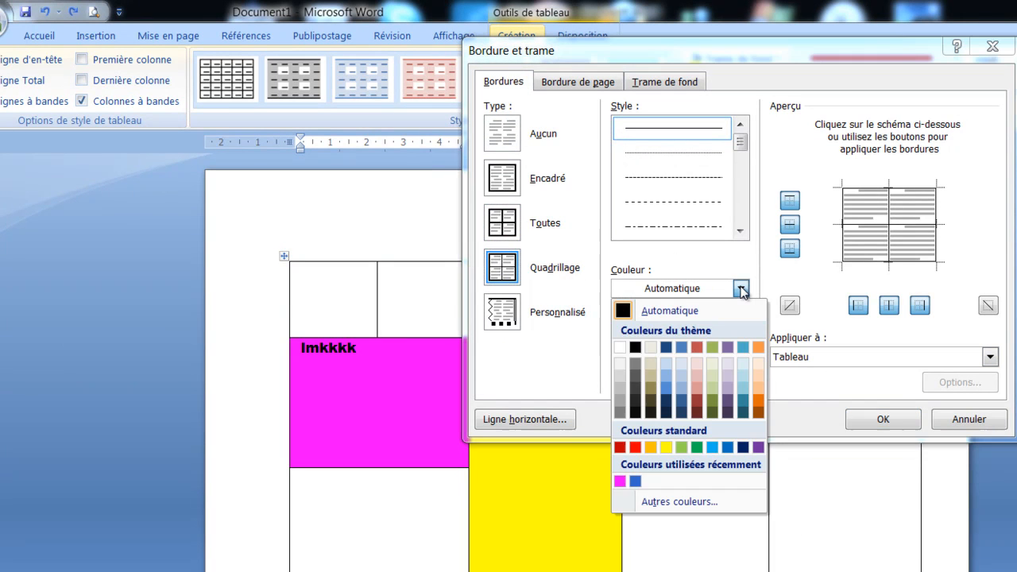
{"action": "left_click", "coordinate": [624, 446]}
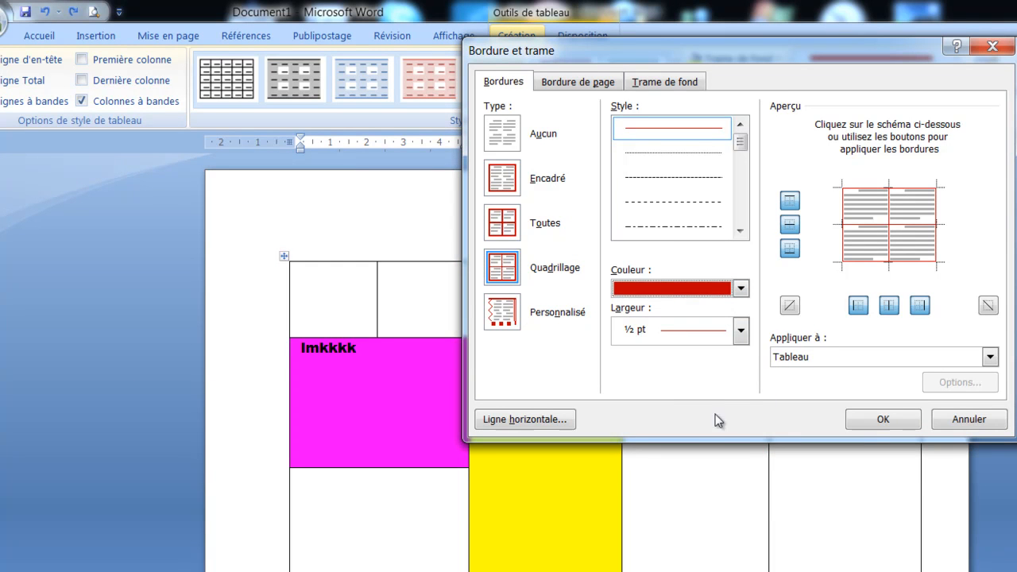
{"action": "left_click", "coordinate": [740, 330]}
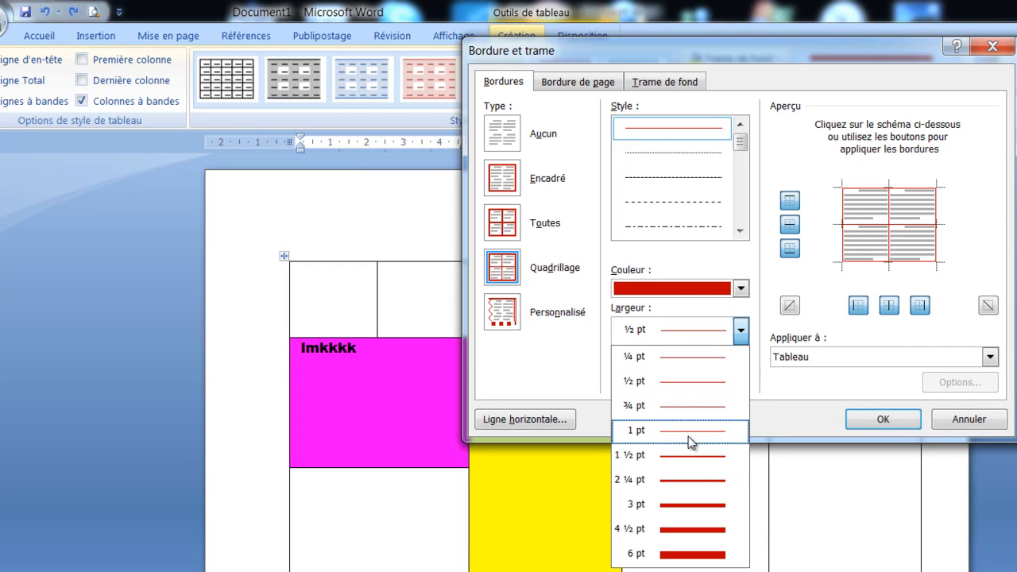
{"action": "left_click", "coordinate": [691, 456]}
{"action": "left_click", "coordinate": [883, 419]}
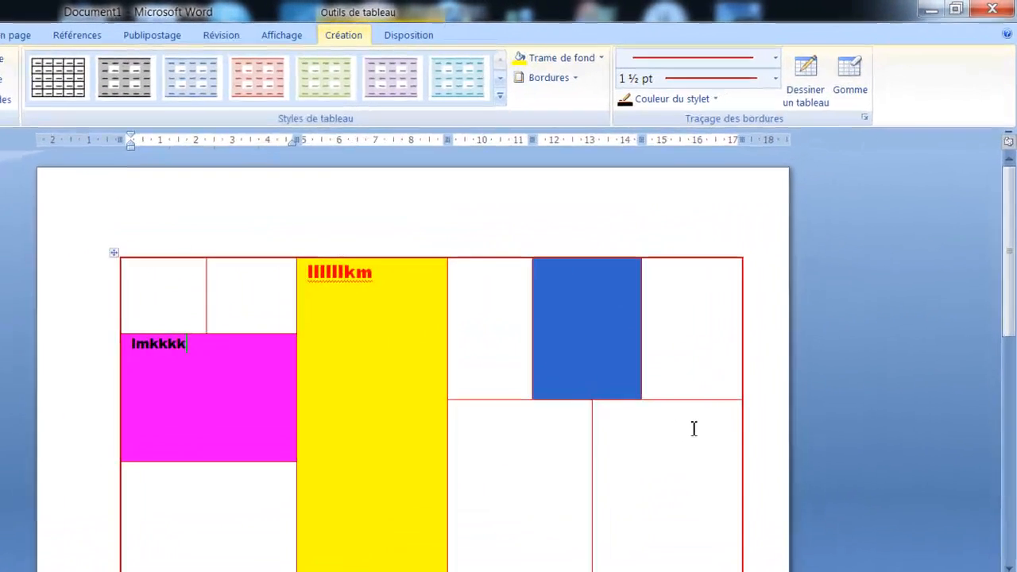
{"action": "left_click", "coordinate": [707, 422]}
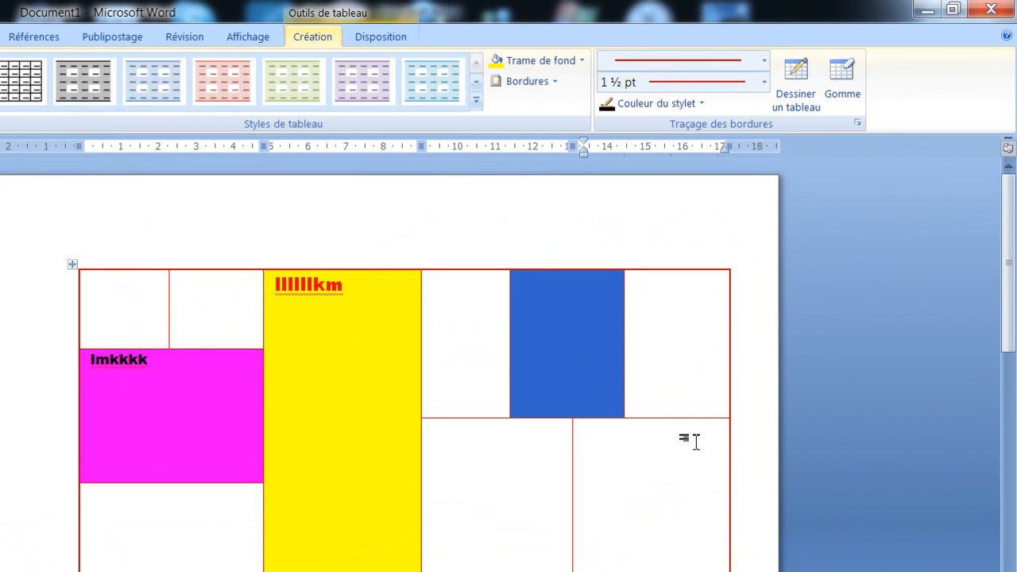
{"action": "left_click", "coordinate": [375, 36]}
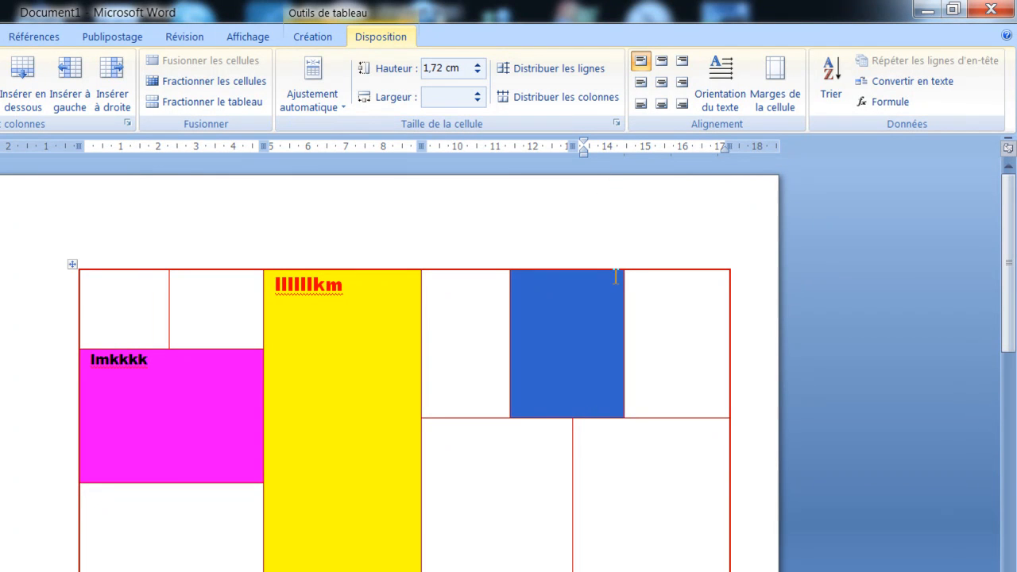
{"action": "right_click", "coordinate": [551, 338]}
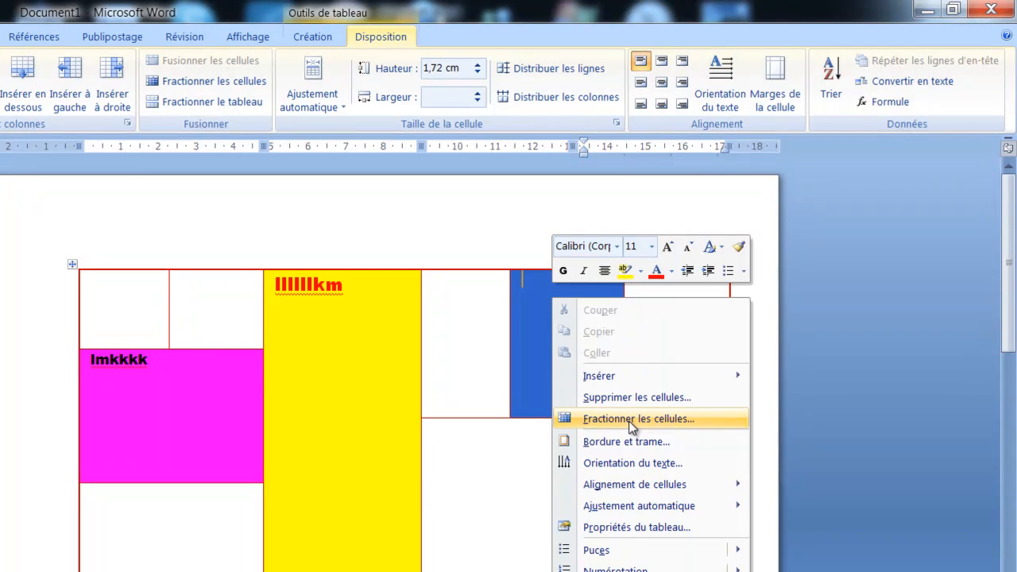
{"action": "right_click", "coordinate": [495, 488]}
{"action": "left_click", "coordinate": [469, 342]}
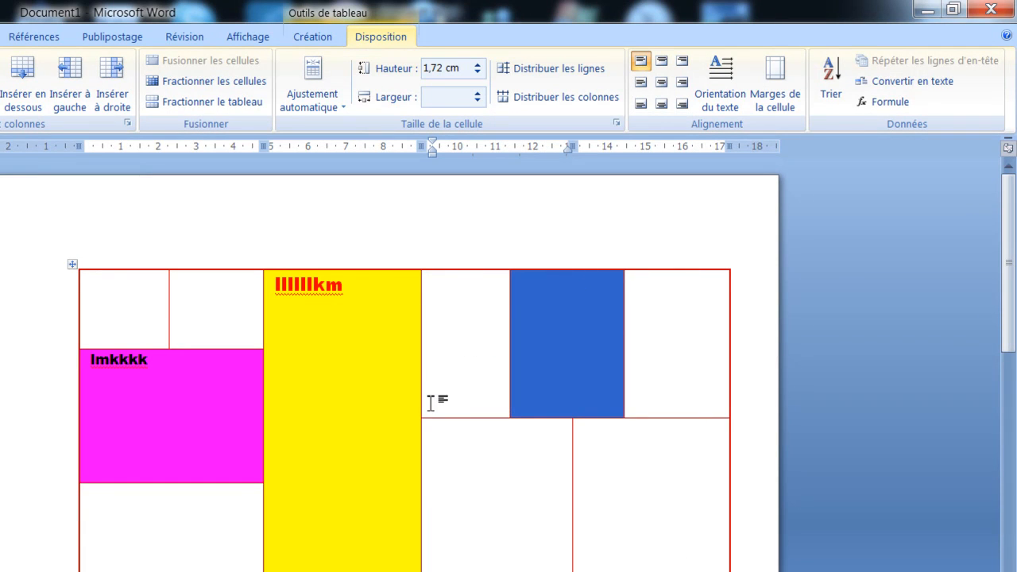
Merge the two lower cells of the table's right block into one cell
{"action": "left_click_drag", "start_coordinate": [468, 437], "coordinate": [647, 488]}
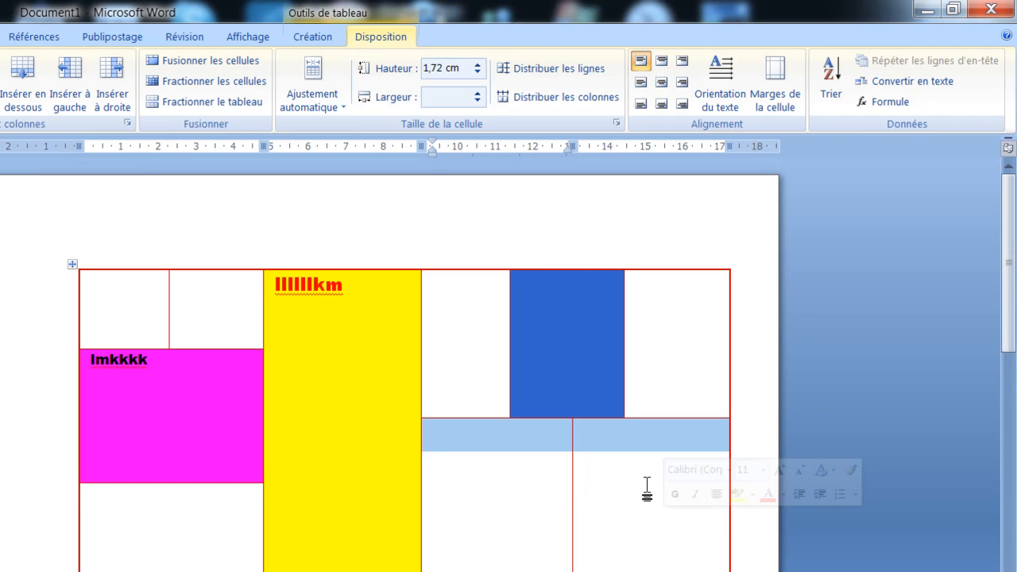
{"action": "right_click", "coordinate": [645, 480]}
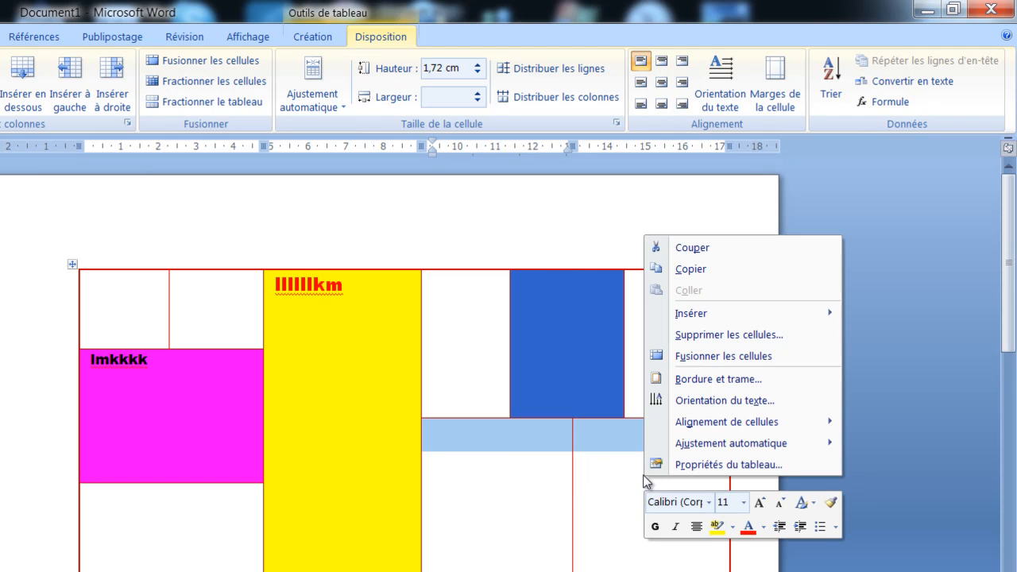
{"action": "left_click", "coordinate": [697, 354]}
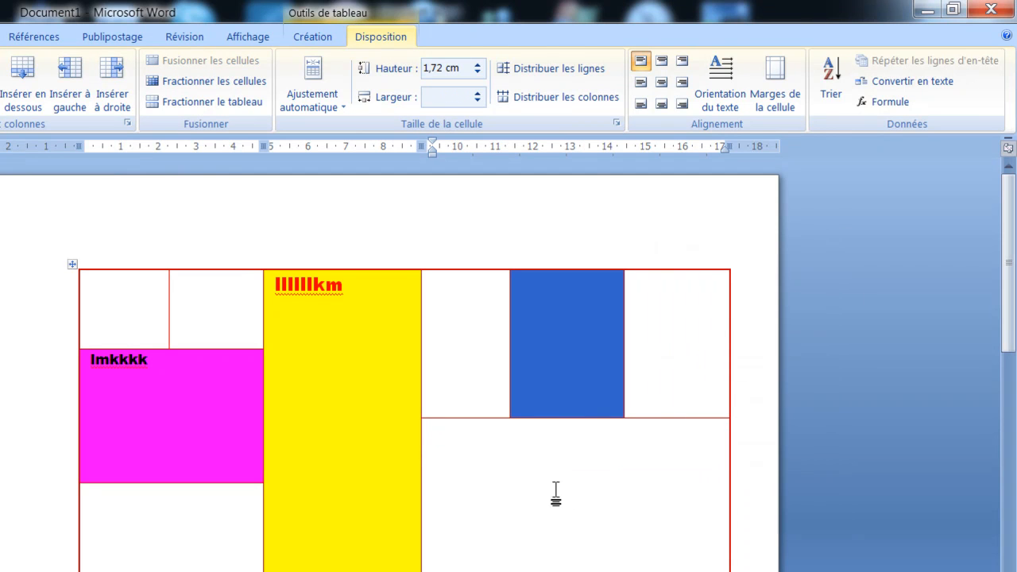
{"action": "left_click", "coordinate": [161, 522]}
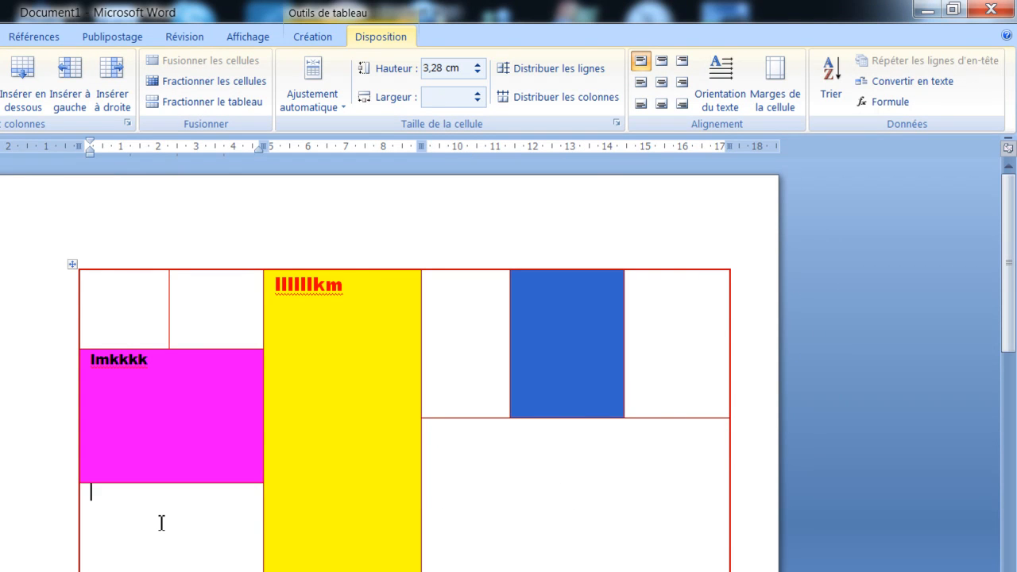
{"action": "right_click", "coordinate": [158, 521]}
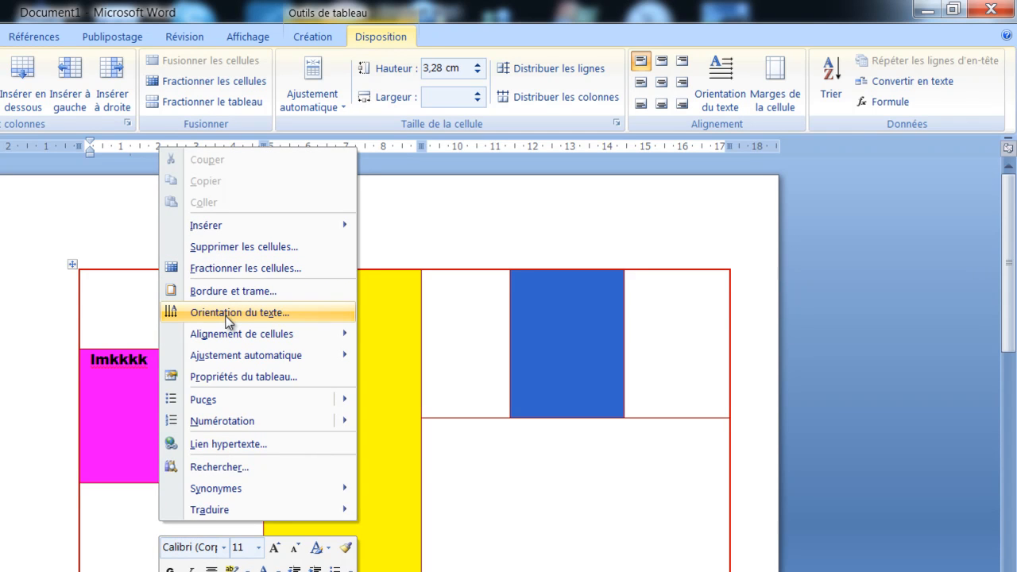
{"action": "left_click", "coordinate": [108, 510]}
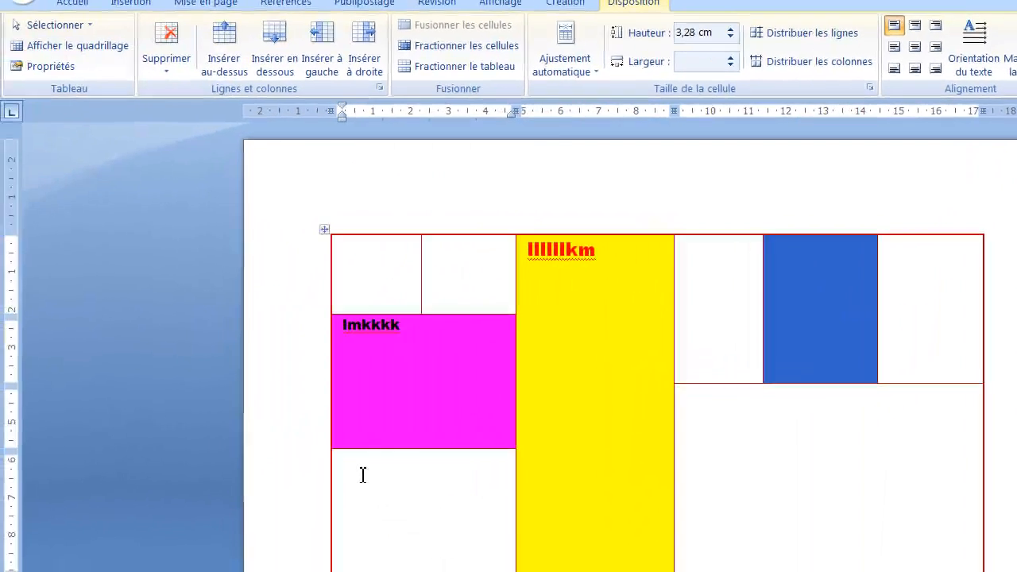
{"action": "right_click", "coordinate": [360, 475]}
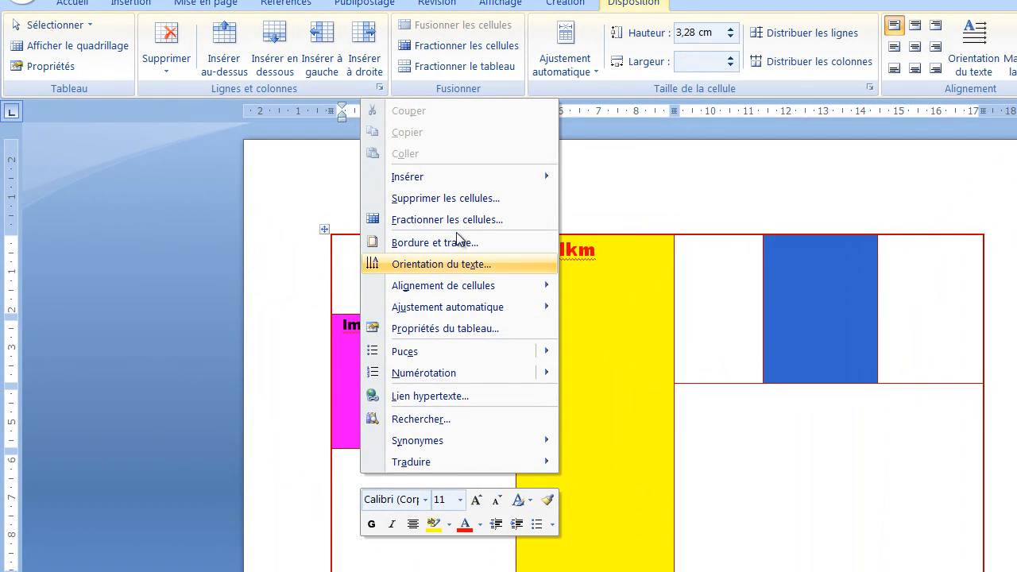
{"action": "left_click", "coordinate": [459, 199]}
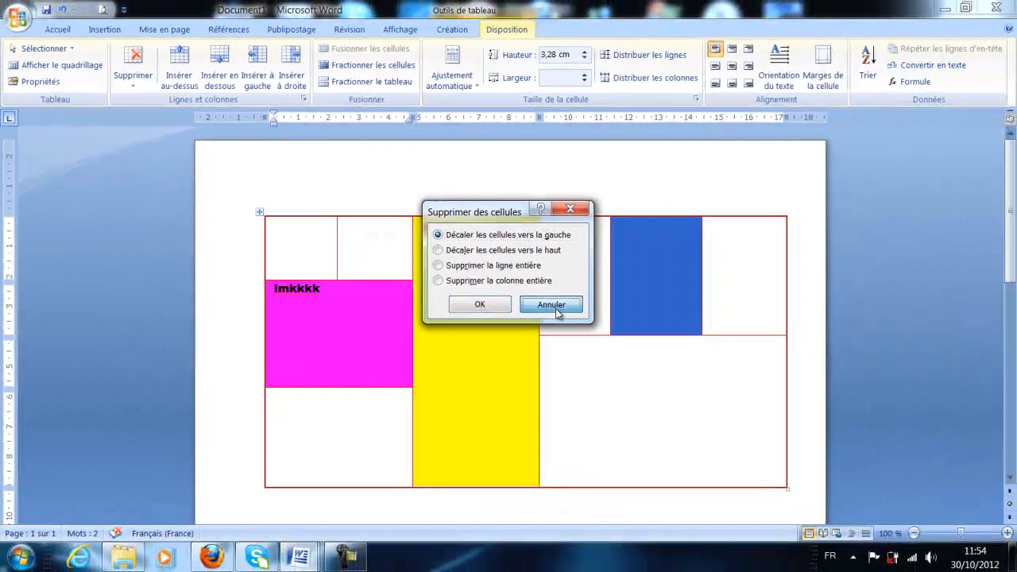
{"action": "left_click", "coordinate": [575, 311]}
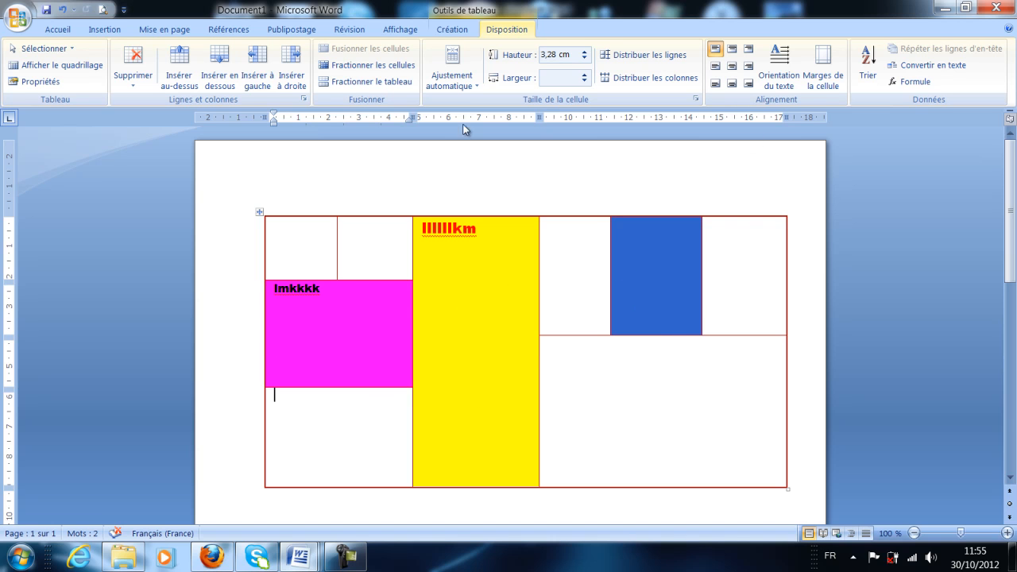
Erase the lower borders of the white cells on both sides of the blue cell and the divider between the table's two top-left cells
{"action": "left_click", "coordinate": [440, 32]}
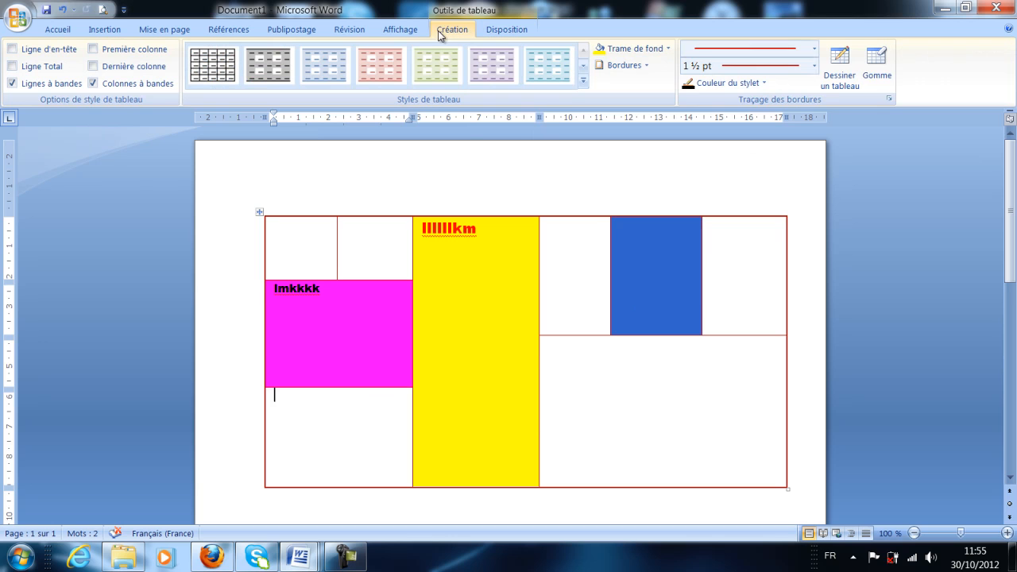
{"action": "left_click", "coordinate": [877, 65]}
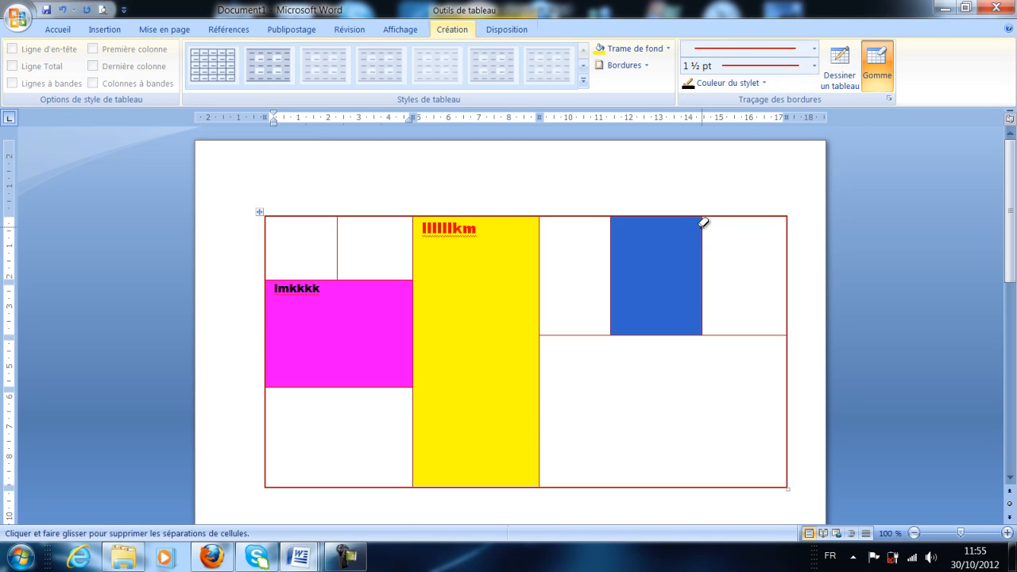
{"action": "left_click_drag", "start_coordinate": [704, 215], "coordinate": [708, 227]}
{"action": "left_click", "coordinate": [724, 334]}
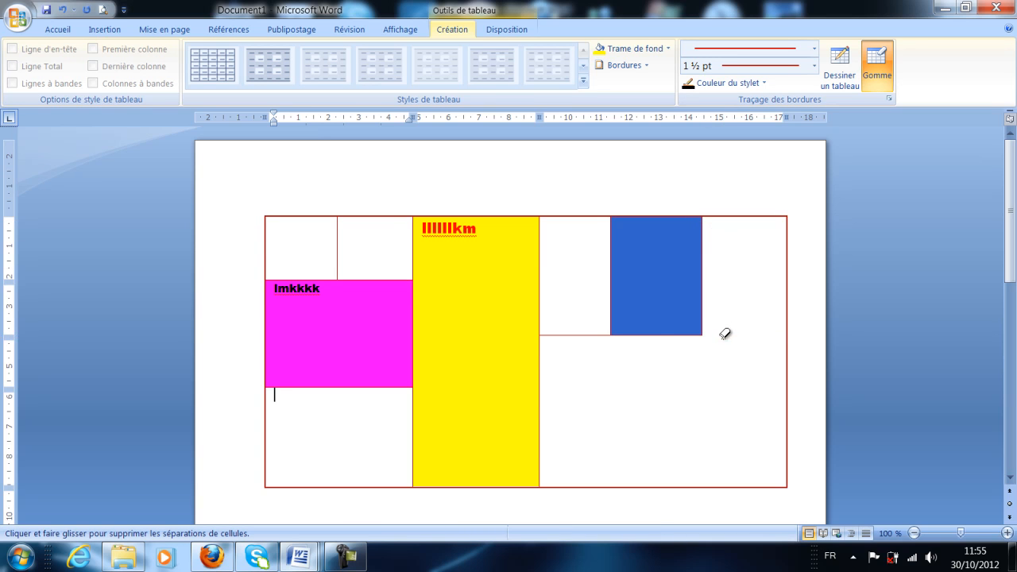
{"action": "left_click", "coordinate": [601, 335]}
{"action": "left_click", "coordinate": [340, 243]}
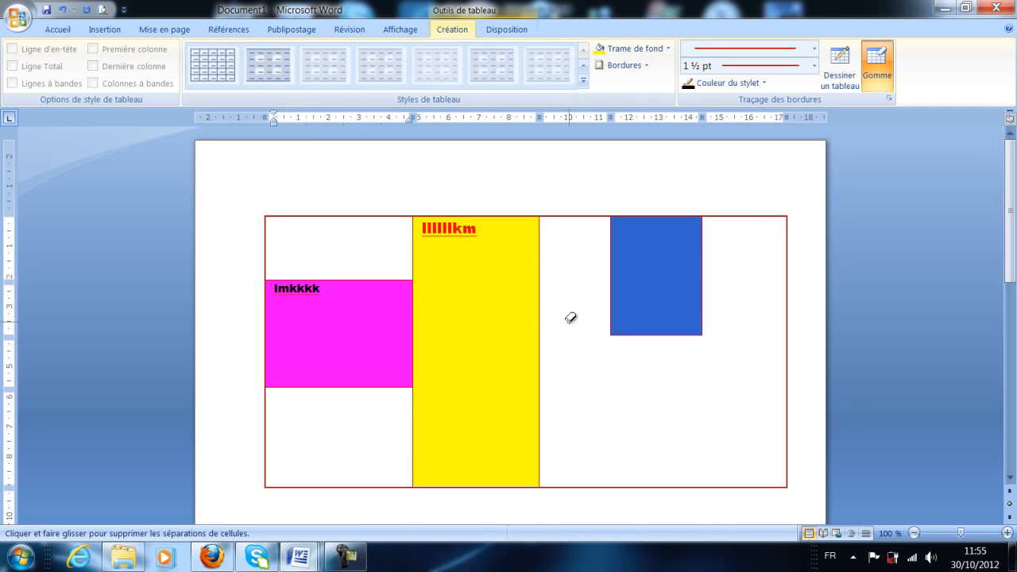
{"action": "left_click", "coordinate": [877, 70]}
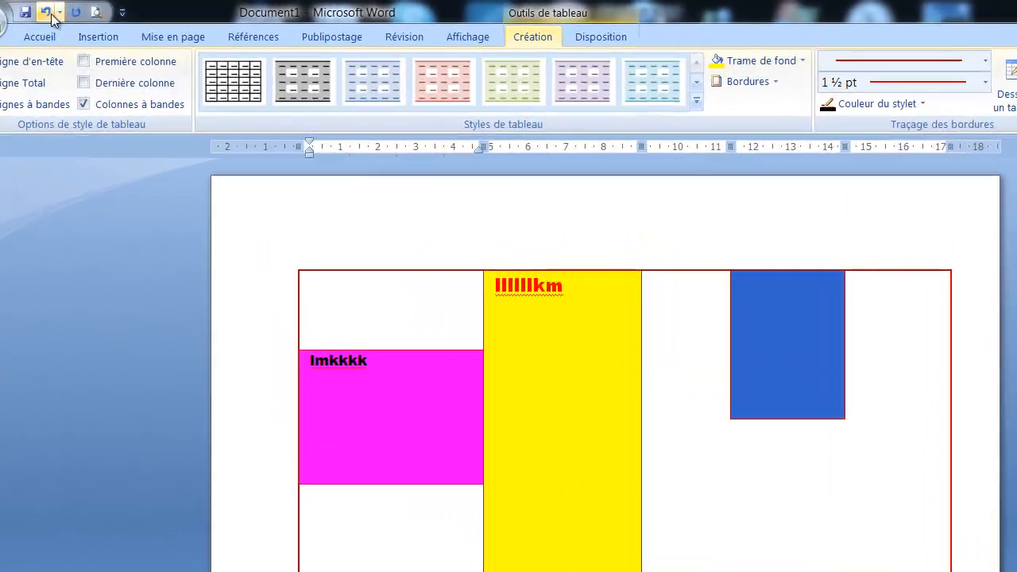
Undo the border erasures while keeping the large lower-right cell merged
{"action": "left_click", "coordinate": [50, 13]}
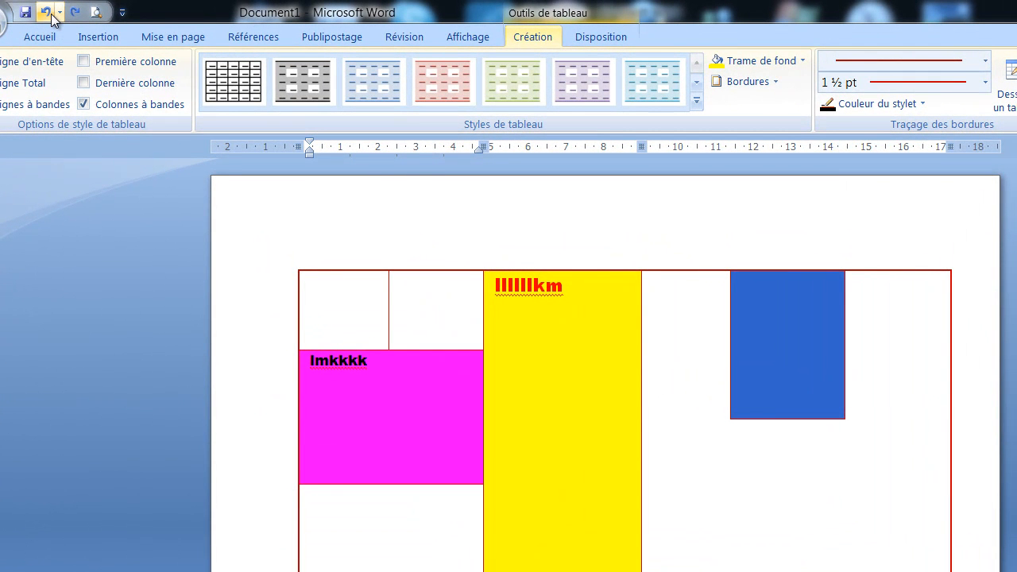
{"action": "left_click", "coordinate": [51, 14]}
{"action": "left_click", "coordinate": [51, 13]}
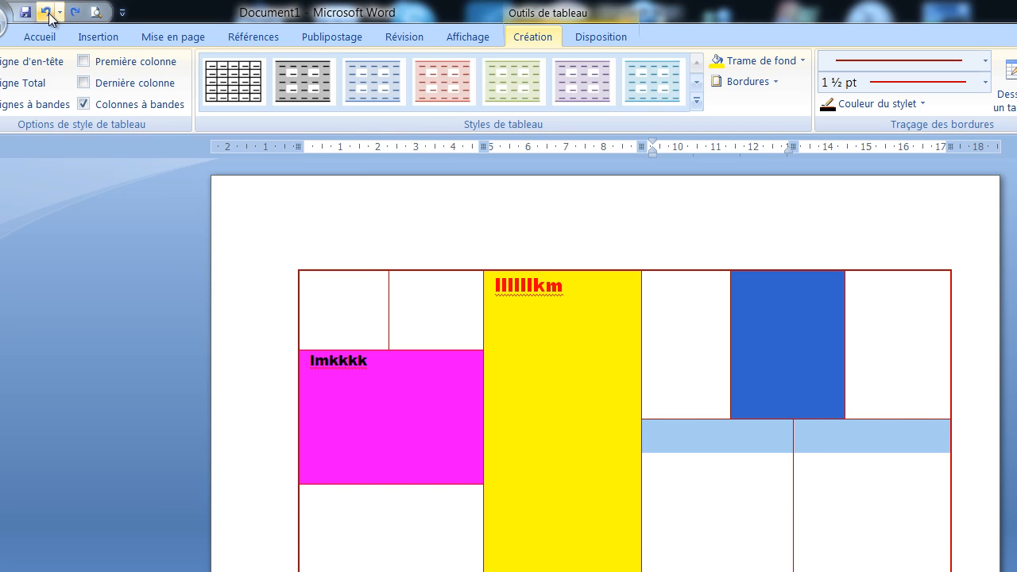
{"action": "left_click", "coordinate": [73, 14]}
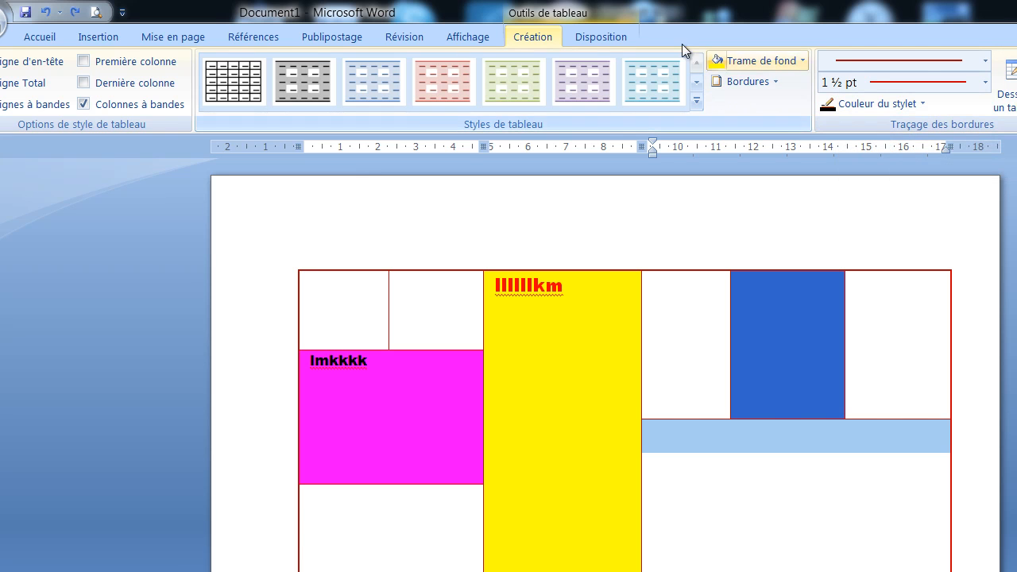
Change the text direction of the merged lower-right cell so its text reads vertically from bottom to top
{"action": "left_click", "coordinate": [590, 39]}
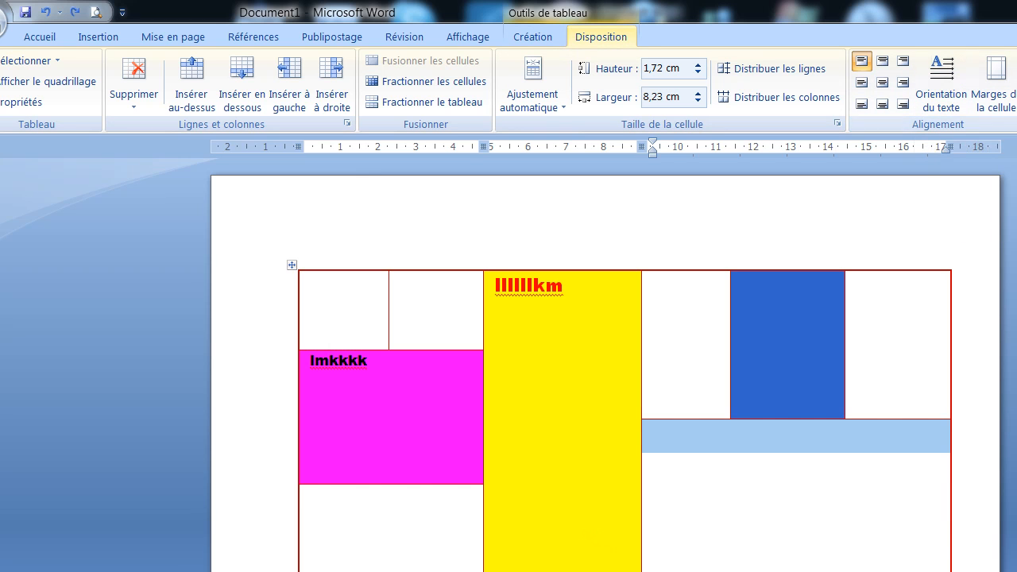
{"action": "left_click", "coordinate": [719, 509]}
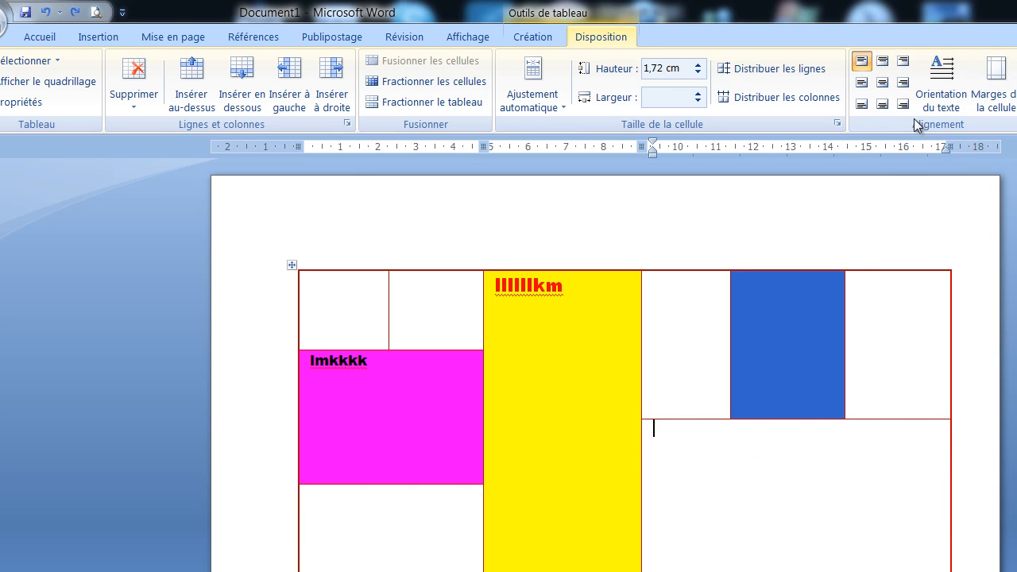
{"action": "left_click", "coordinate": [943, 80]}
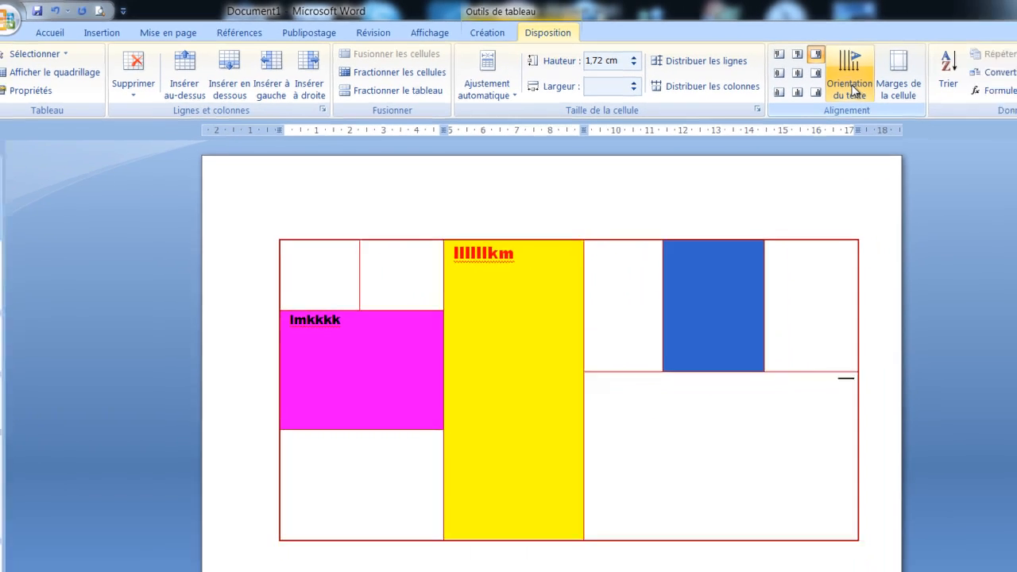
{"action": "left_click", "coordinate": [854, 90]}
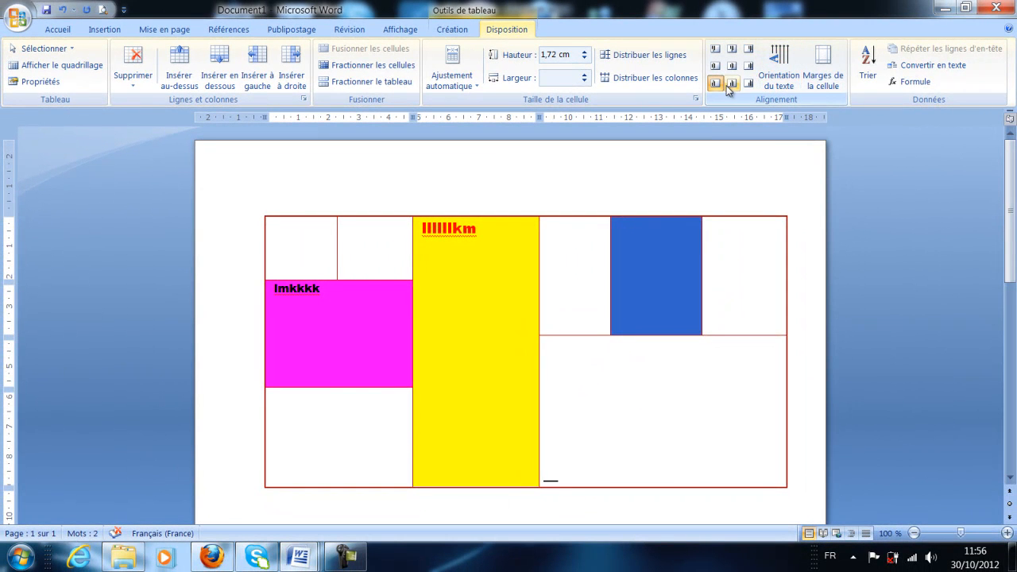
Try several alignments on the merged lower-right cell, settle on centre left, and enter a line of repeated k letters
{"action": "left_click", "coordinate": [730, 86]}
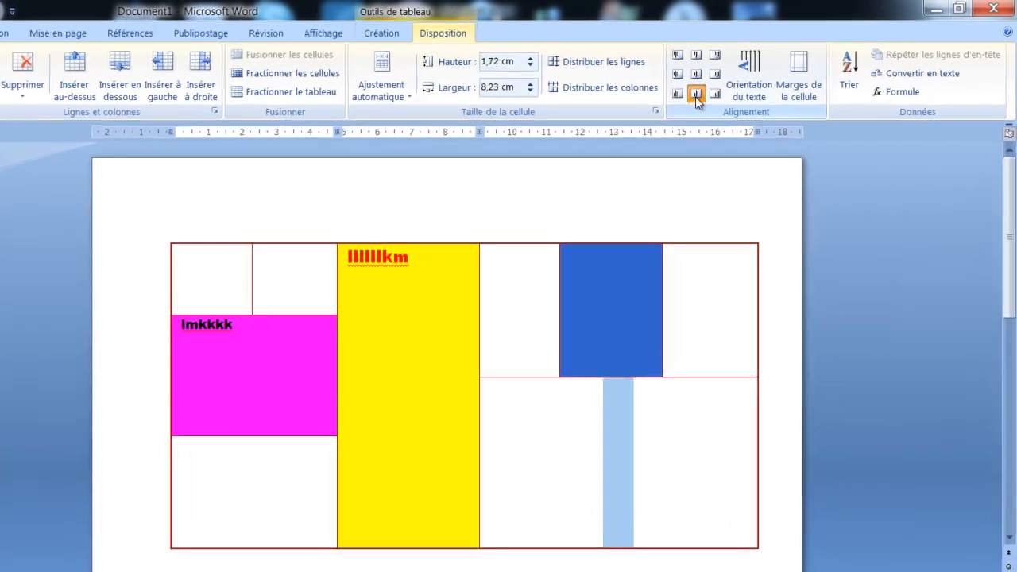
{"action": "left_click", "coordinate": [679, 106]}
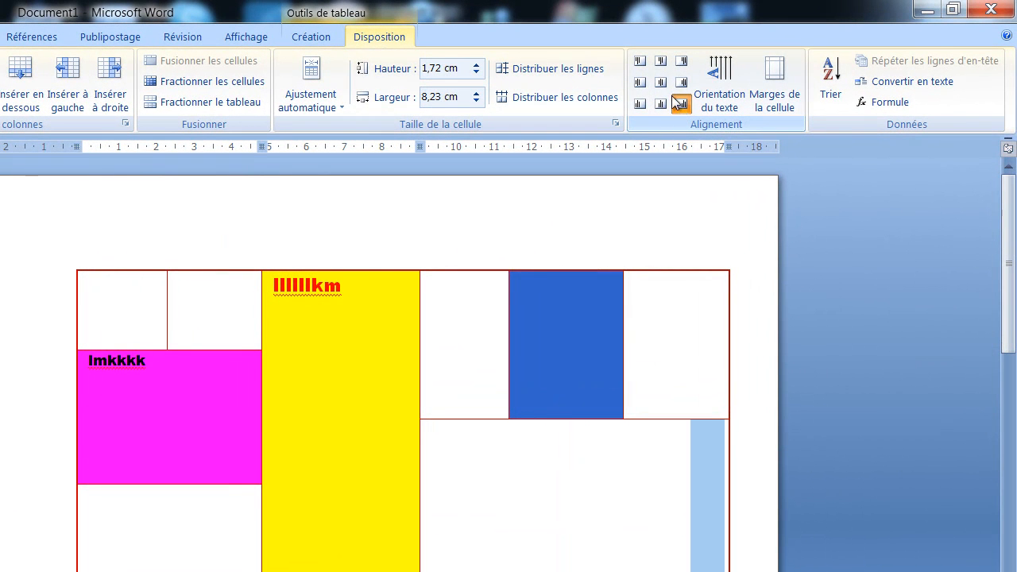
{"action": "left_click", "coordinate": [681, 84]}
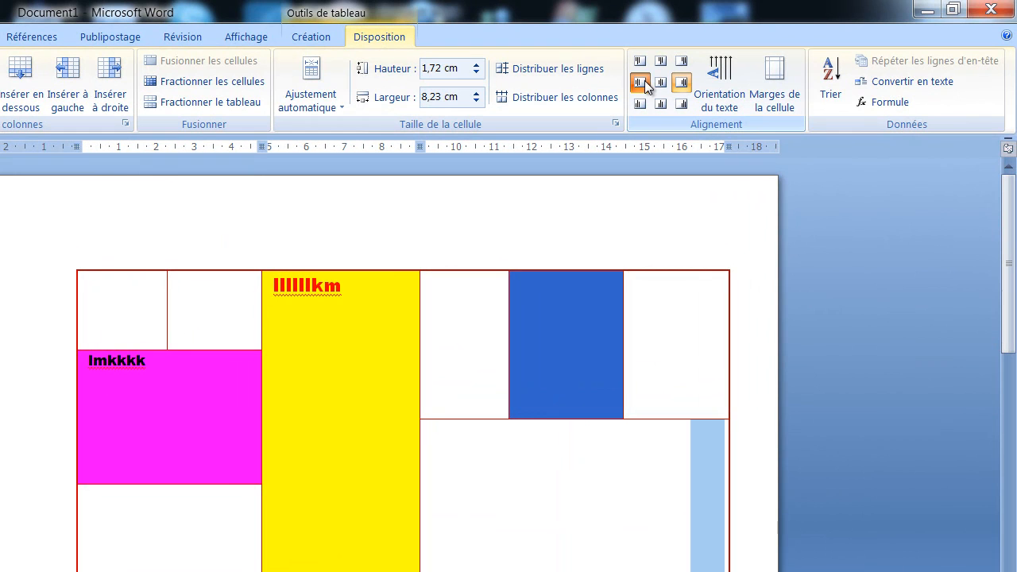
{"action": "left_click", "coordinate": [642, 82]}
{"action": "left_click", "coordinate": [433, 512]}
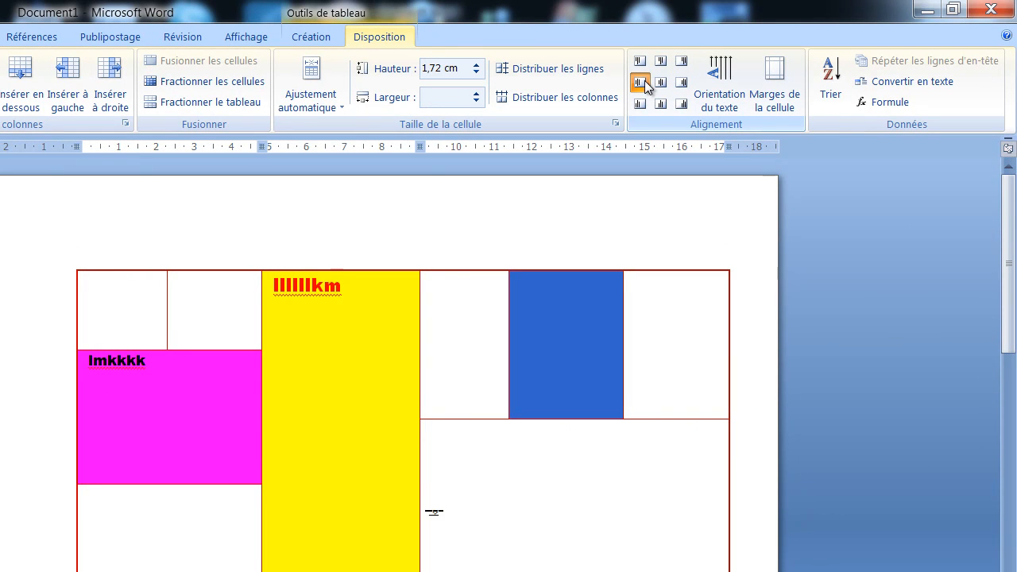
{"action": "type", "text": "kkkkkkkkkkkkkkkkkkkkkk"}
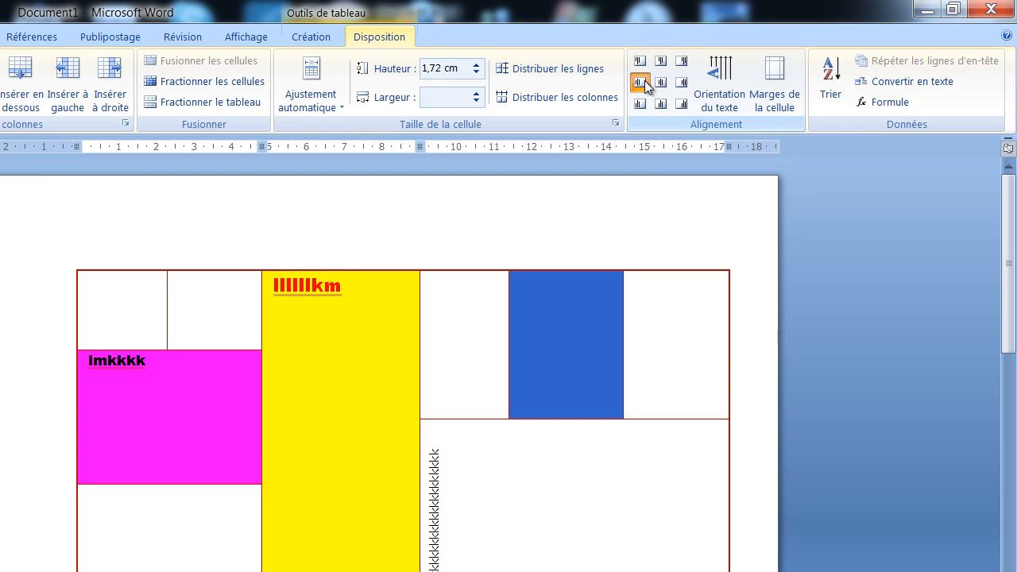
Make the text in the white cell left of the blue one read top to bottom, centre it, and enter repeated k letters
{"action": "left_click", "coordinate": [477, 349]}
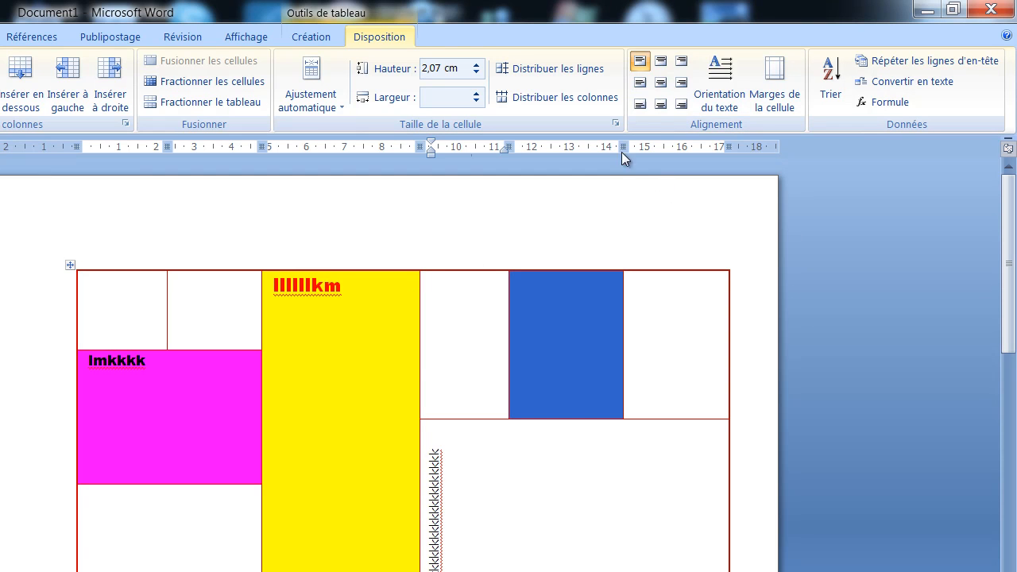
{"action": "left_click", "coordinate": [717, 97]}
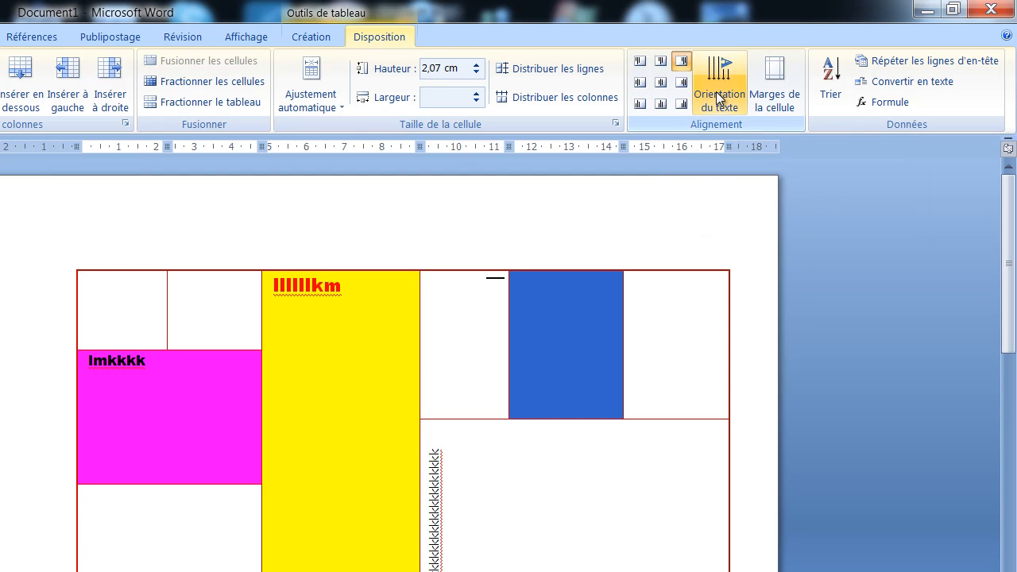
{"action": "left_click", "coordinate": [660, 87]}
{"action": "type", "text": "kkkkkkkkkkkkkk"}
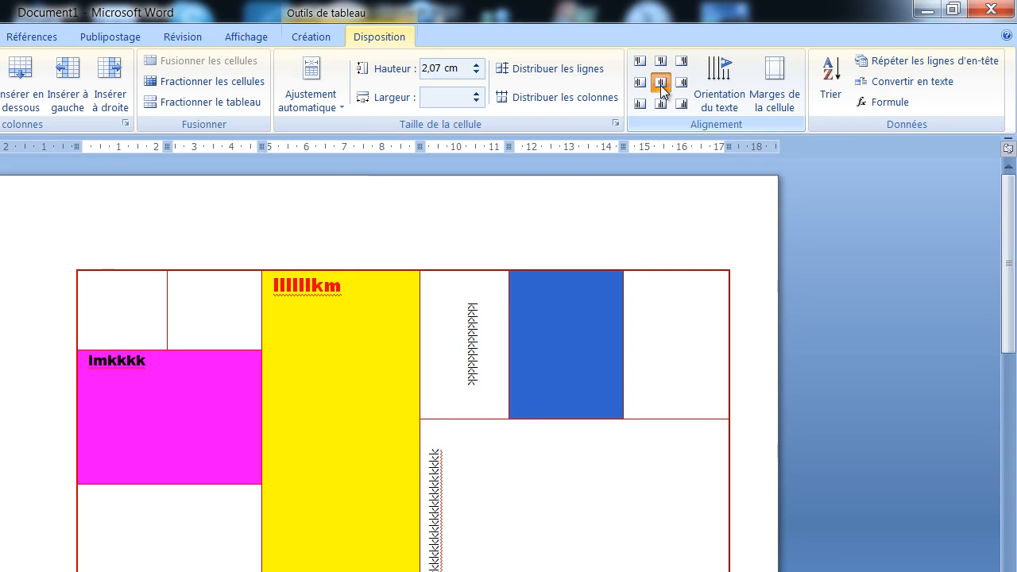
{"action": "type", "text": "kkkkk"}
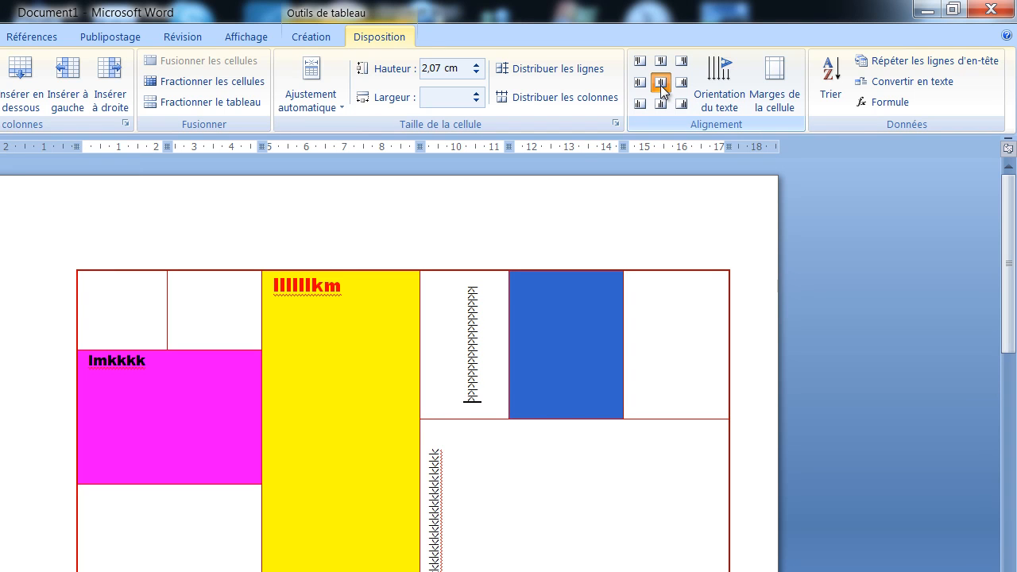